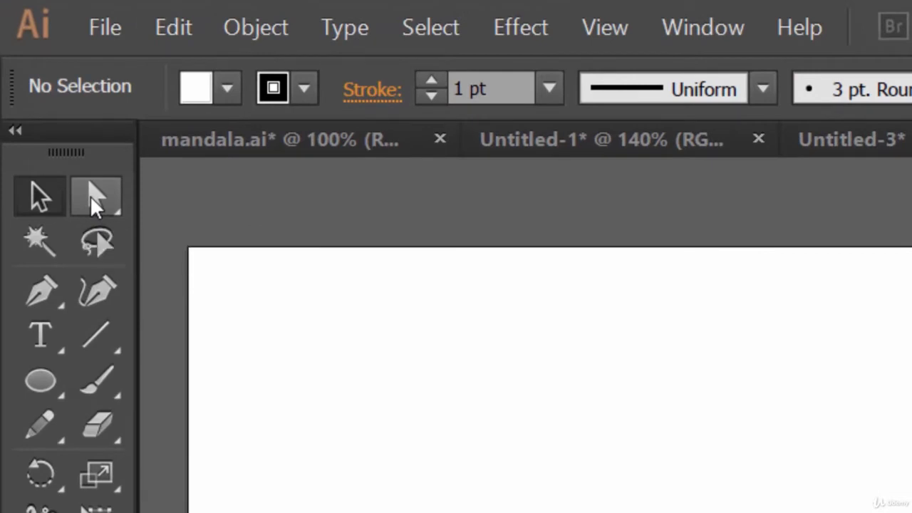
Step: Draw a large ellipse in the upper-left part of the artboard and fill it with red
left_click(93, 204)
left_click(21, 382)
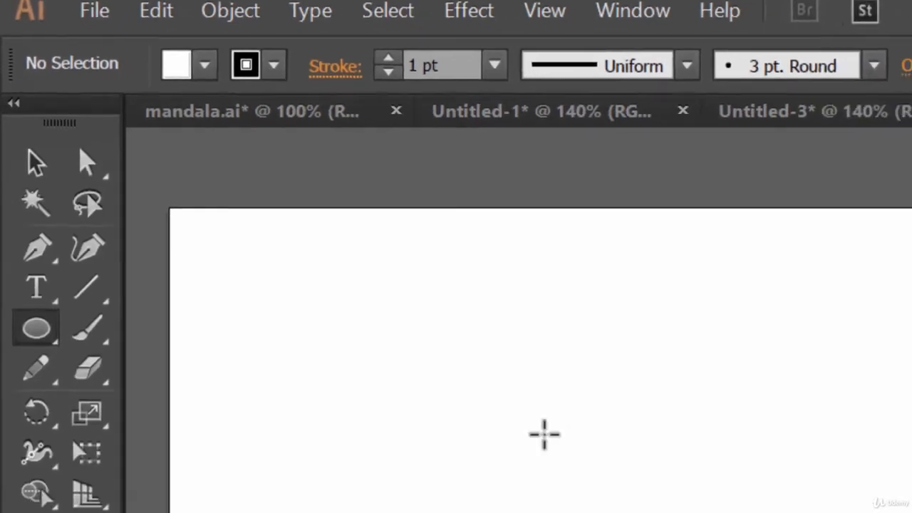
mouse_move(442, 334)
left_mouse_down()
mouse_move(861, 512)
mouse_move(911, 512)
left_mouse_up()
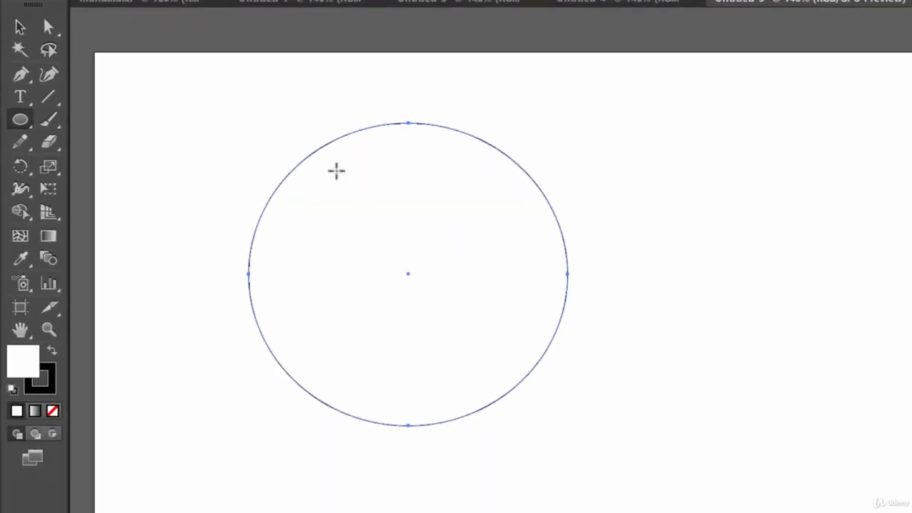
left_click(43, 16)
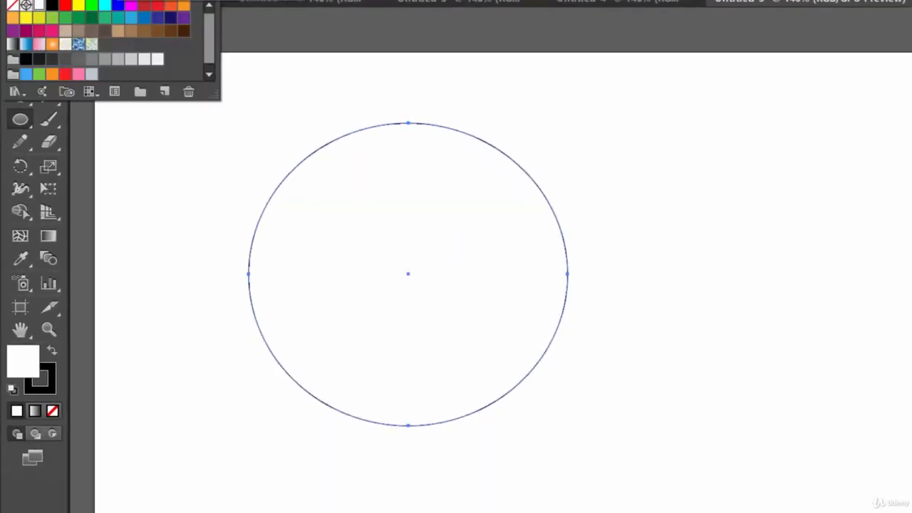
left_click(157, 5)
key("Escape")
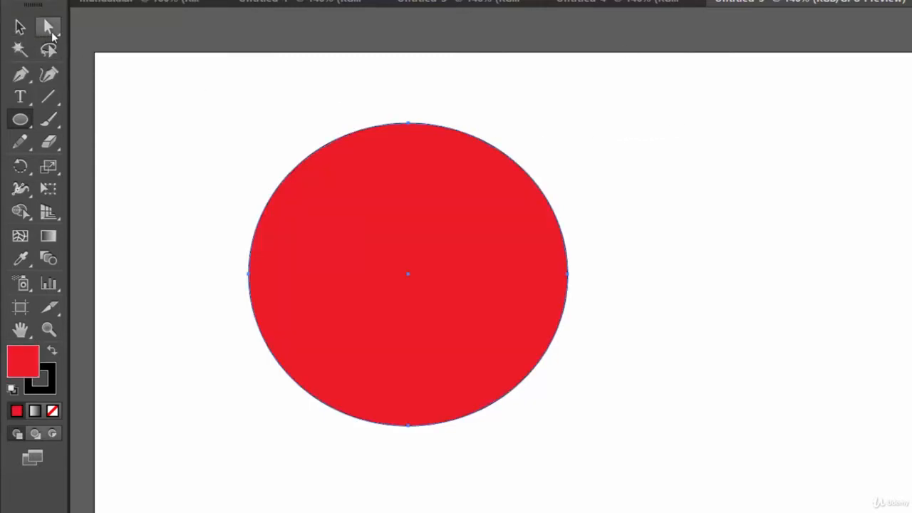
Step: Move the whole red ellipse slightly up and left with the Direct Selection tool, and deselect it
left_click(48, 26)
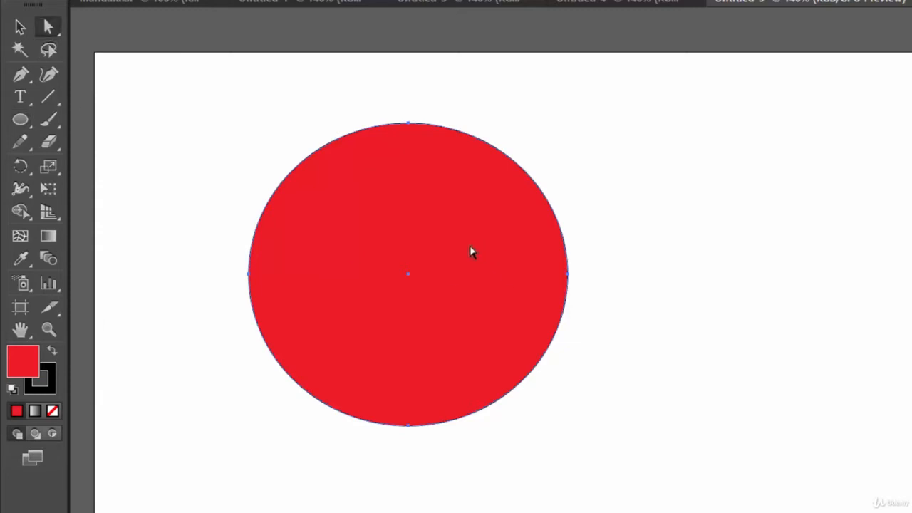
left_click_drag(344, 244, 489, 249)
left_click_drag(577, 243, 397, 288)
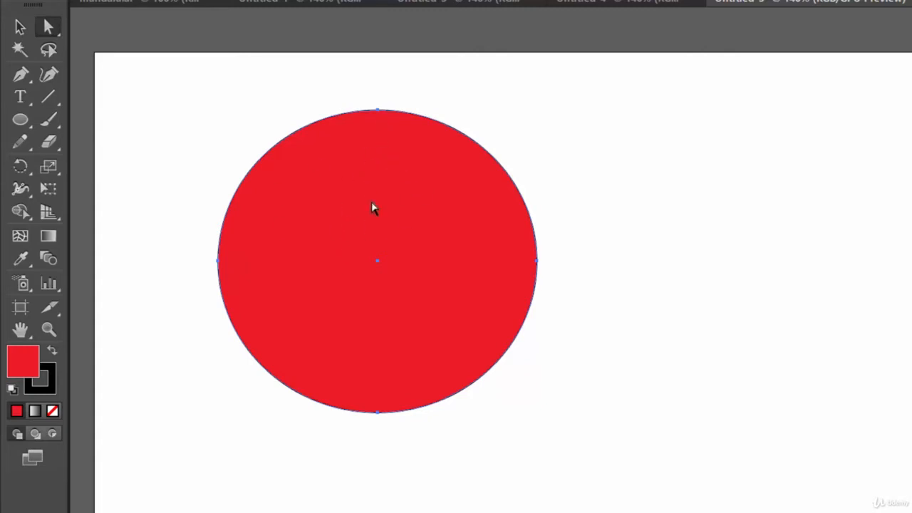
left_click(657, 160)
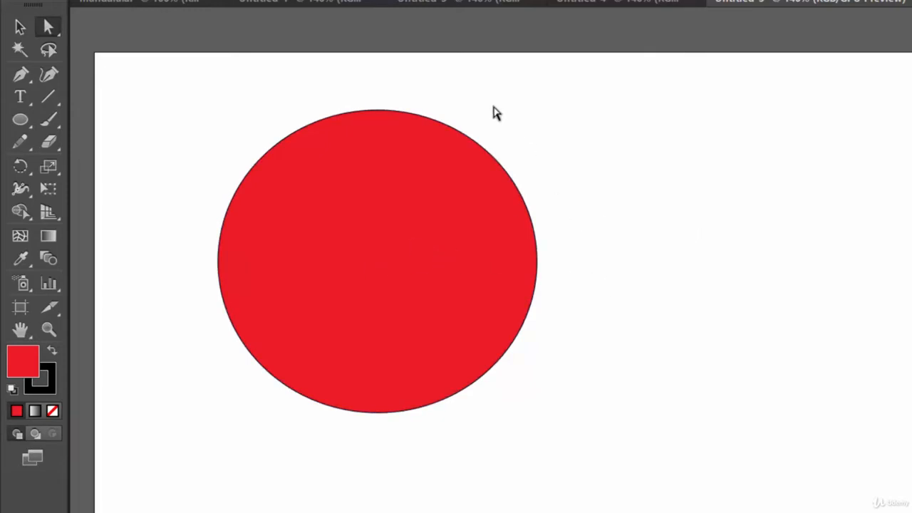
Step: Select only the ellipse's top anchor point and tilt its direction handles so the left one rises and the right one drops
left_click_drag(275, 88, 524, 186)
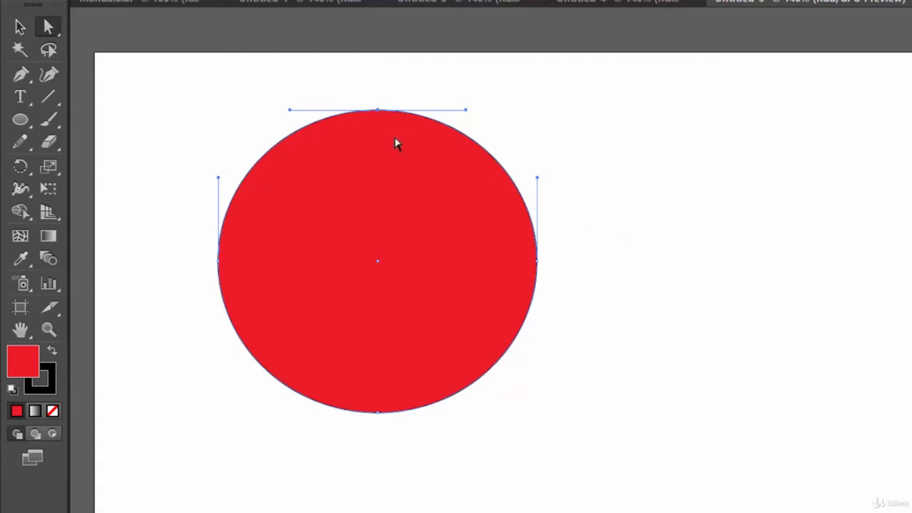
left_click_drag(230, 72, 538, 158)
left_click_drag(466, 105, 466, 94)
left_click_drag(292, 126, 274, 93)
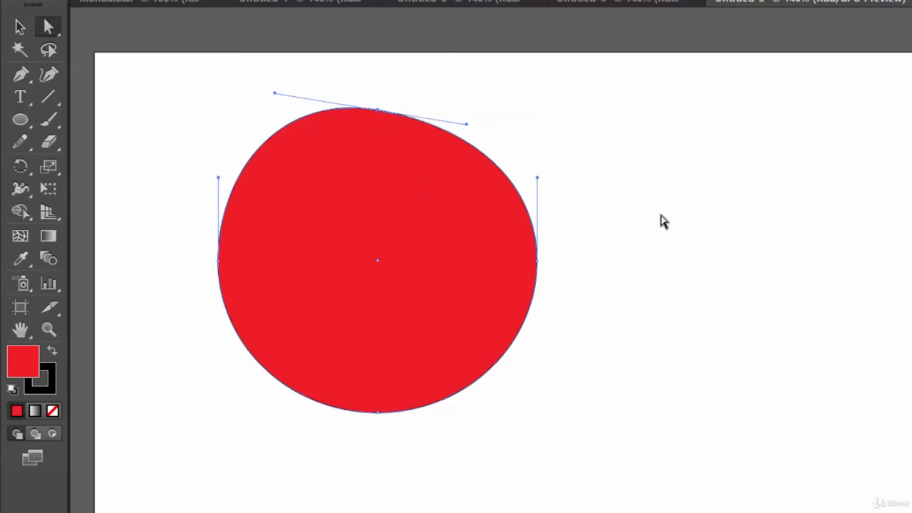
Step: Nudge the selected top anchor point straight up in small increments to stretch the shape upward
key("Up")
key("Up")
key("Up")
key("Up")
key("Up")
key("Up")
key("Up")
key("Up")
key("Up")
key("Up")
key("Up")
key("Up")
key("Up")
key("Up")
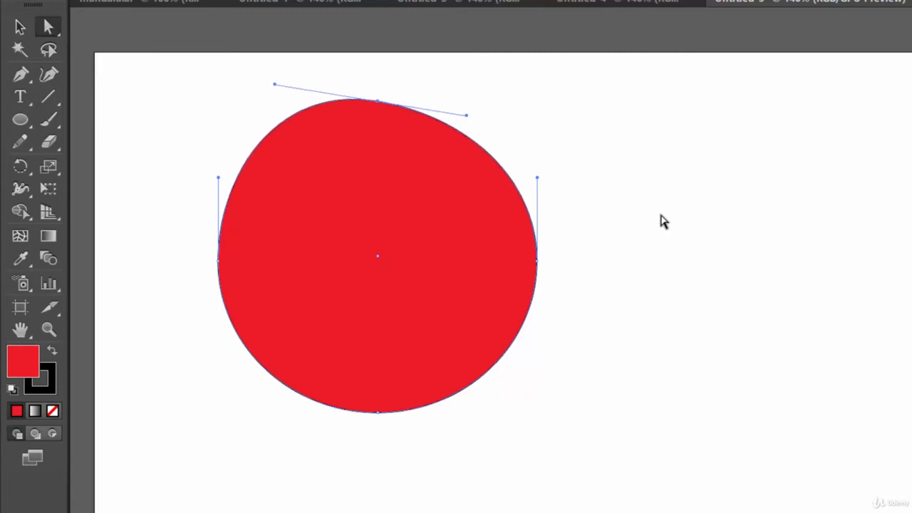
key("Up")
key("Up")
key("Up")
key("Up")
key("Up")
key("Up")
key("Up")
key("Up")
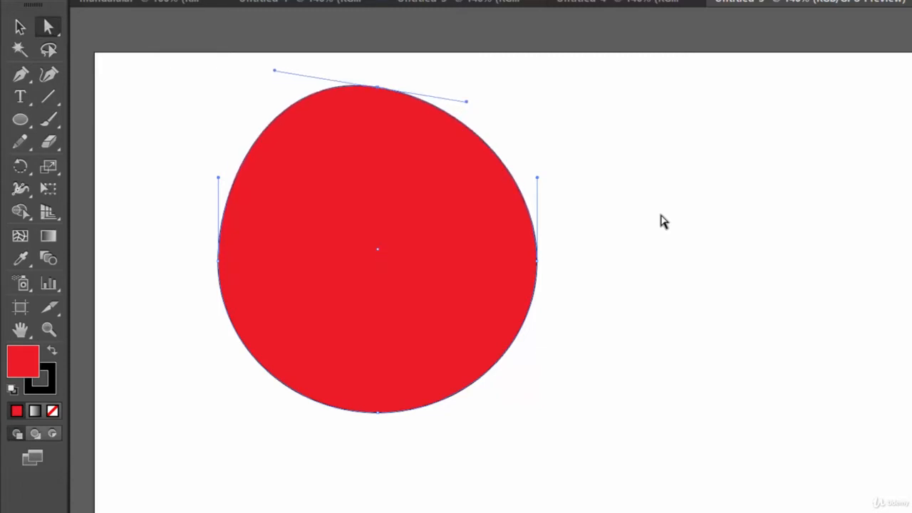
Step: Nudge the top anchor point to the right and partway back, ending slightly right of the shape's centre
key("Right")
key("Right")
key("Right")
key("Right")
key("Right")
key("Right")
key("Right")
key("Right")
key("Right")
key("Right")
key("Right")
key("Right")
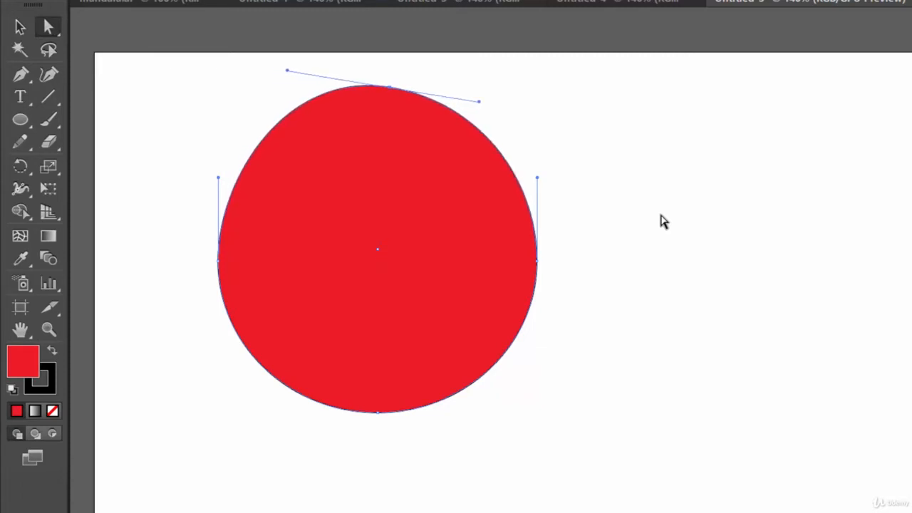
key("Right")
key("Right")
key("Right")
key("Right")
key("Right")
key("Right")
key("Right")
key("Right")
key("Right")
key("Right")
key("Right")
key("Right")
key("Right")
key("Right")
key("Right")
key("Right")
key("Right")
key("Right")
key("Right")
key("Right")
key("Left")
key("Left")
key("Left")
key("Left")
key("Left")
key("Left")
key("Left")
key("Left")
key("Left")
key("Left")
key("Left")
key("Left")
key("Left")
key("Left")
key("Left")
key("Left")
key("Left")
key("Left")
key("Left")
key("Left")
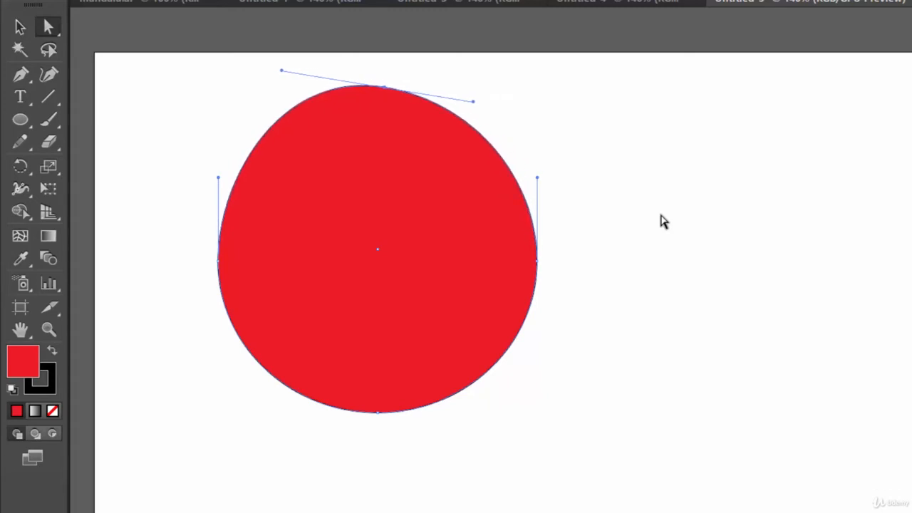
Step: Nudge the top anchor point farther up, close to the artboard's upper edge
key("Up")
key("Up")
key("Up")
key("Up")
key("Up")
key("Up")
key("Up")
key("Up")
key("Up")
key("Up")
key("Up")
key("Up")
key("Up")
key("Up")
key("Up")
key("Up")
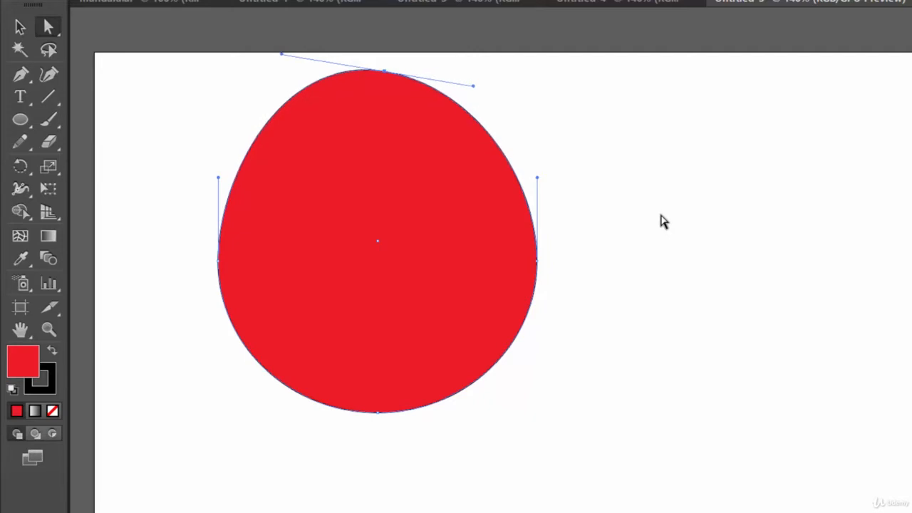
Step: Nudge the top anchor point down until it sits slightly below the ellipse's original top
key("Down")
key("Down")
key("Down")
key("Down")
key("Down")
key("Down")
key("Down")
key("Down")
key("Down")
key("Down")
key("Down")
key("Down")
key("Down")
key("Down")
key("Down")
key("Down")
key("Down")
key("Down")
key("Down")
key("Down")
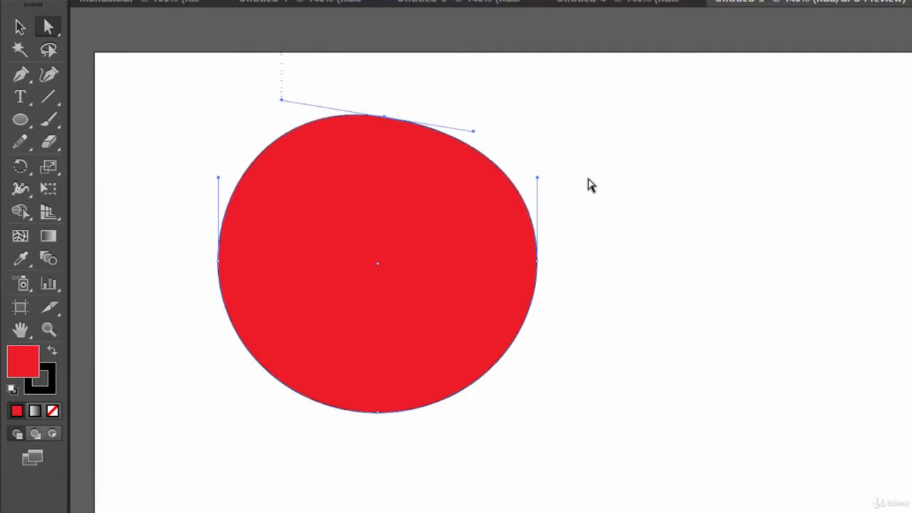
Step: Form a crescent by swinging the top anchor's right handle and the right anchor's upper handle independently down and left
mouse_move(471, 119)
left_mouse_down()
mouse_move(471, 107)
mouse_move(454, 106)
mouse_move(431, 74)
mouse_move(475, 64)
mouse_move(491, 43)
mouse_move(472, 58)
mouse_move(446, 54)
mouse_move(434, 65)
mouse_move(473, 76)
mouse_move(461, 87)
left_mouse_up()
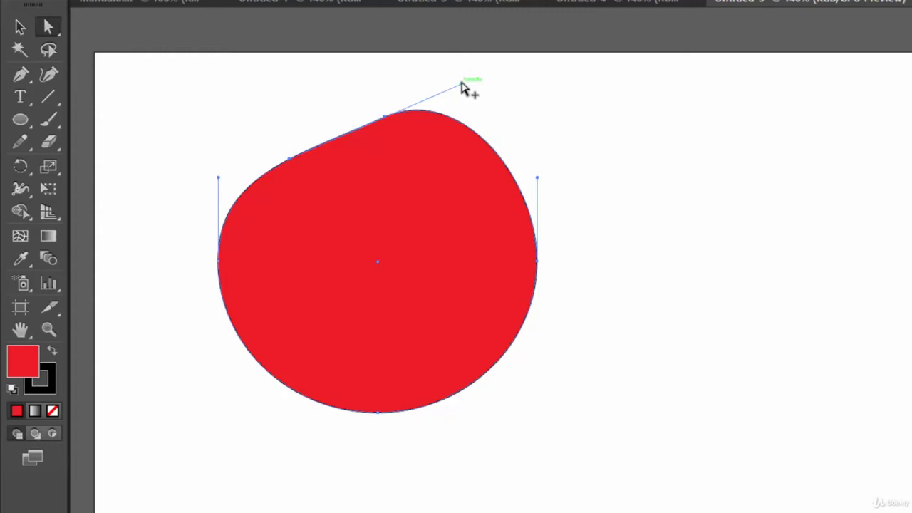
left_click_drag(461, 85, 311, 261)
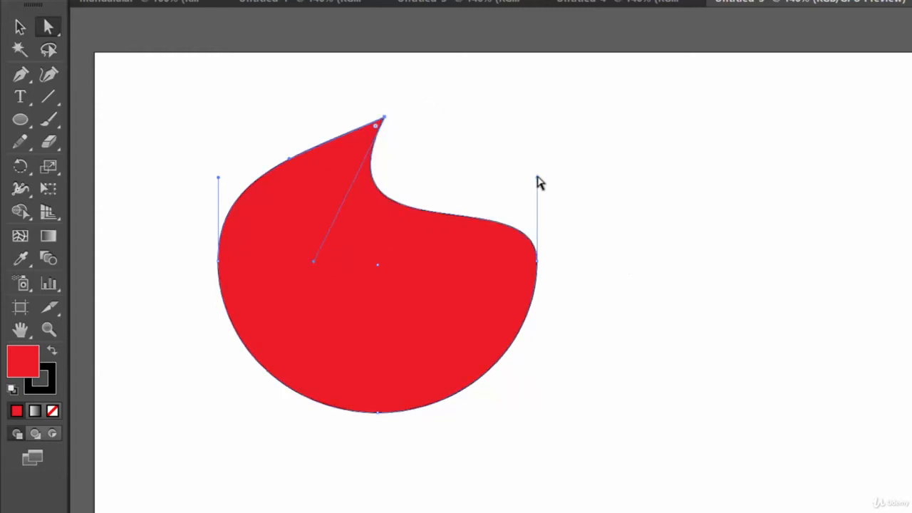
left_click_drag(537, 176, 419, 424)
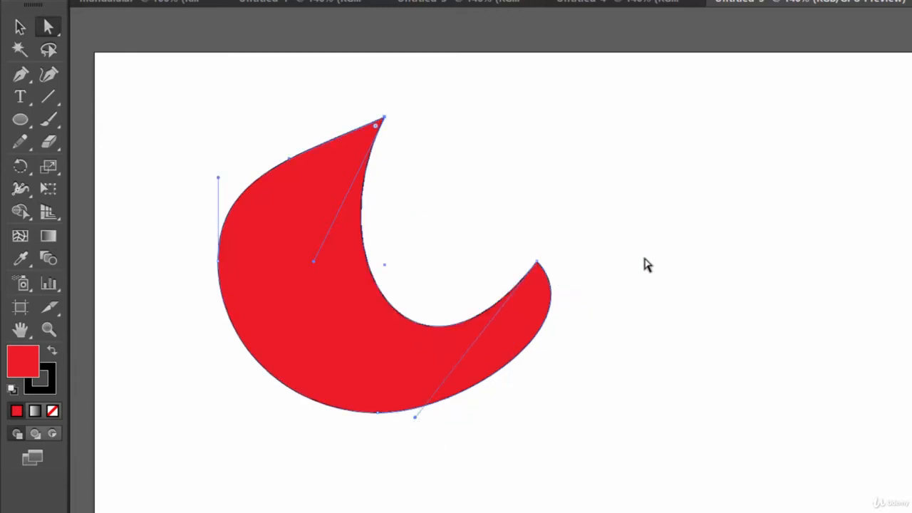
Step: Select the whole crescent, reposition it slightly down and left on the artboard, and deselect it
left_click(673, 235)
left_click(297, 285)
left_click_drag(341, 289, 303, 225)
left_click_drag(305, 268, 350, 363)
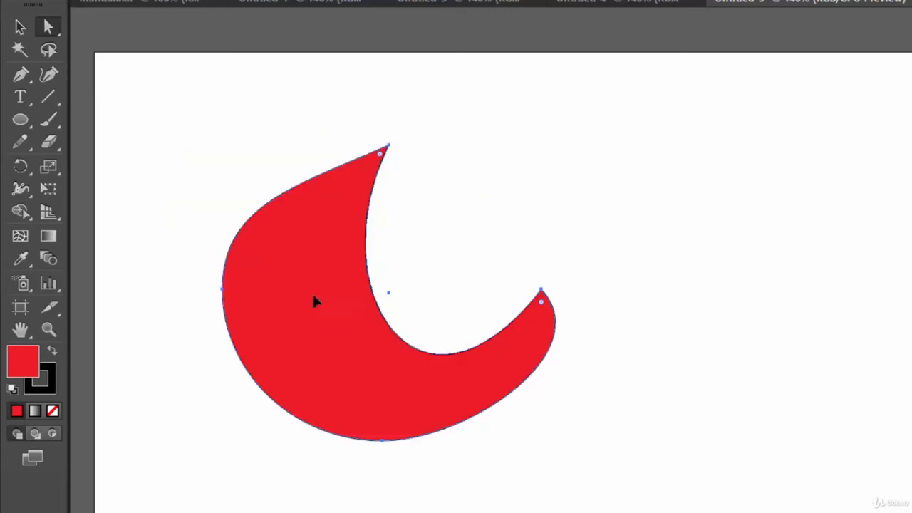
left_click_drag(316, 301, 280, 279)
left_click_drag(299, 315, 277, 317)
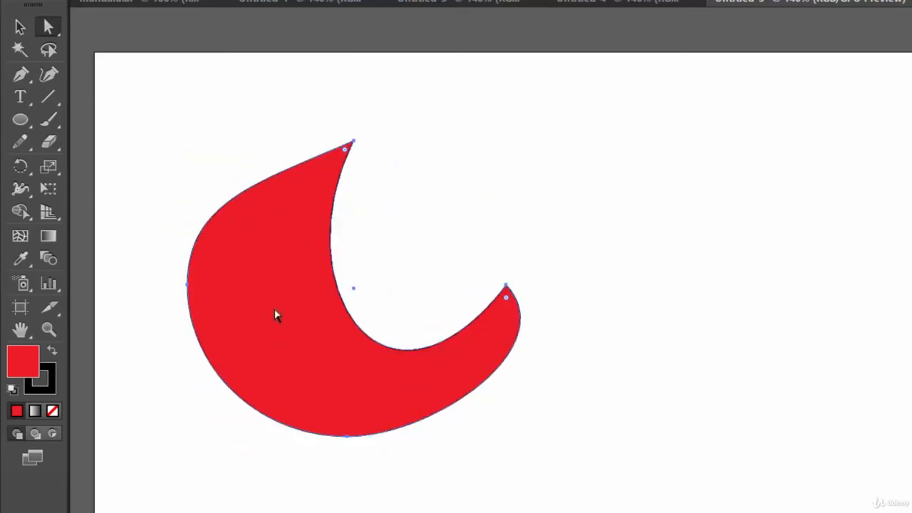
left_click_drag(352, 159, 384, 126)
left_click(659, 289)
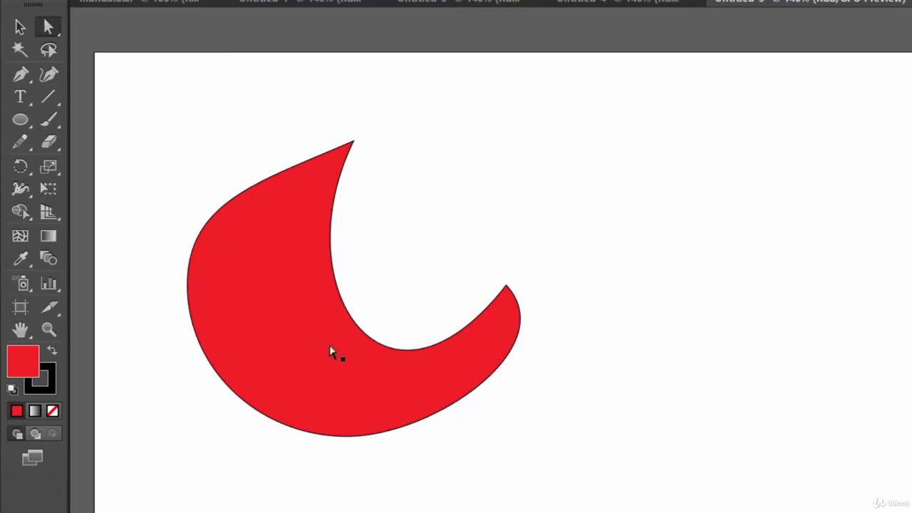
Step: Move the whole crescent up and left, near the artboard's upper-left corner, with the Direct Selection tool
left_click_drag(329, 352, 279, 320)
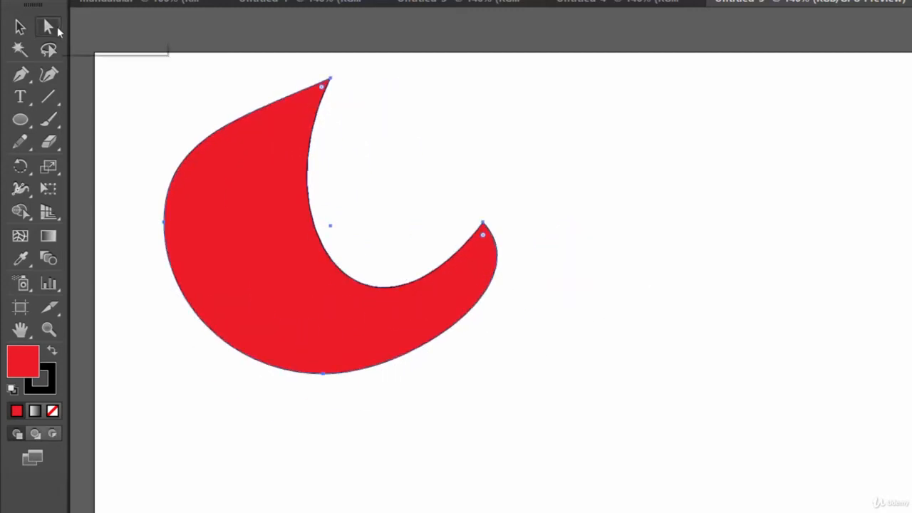
left_click(54, 29)
left_click_drag(285, 226, 261, 235)
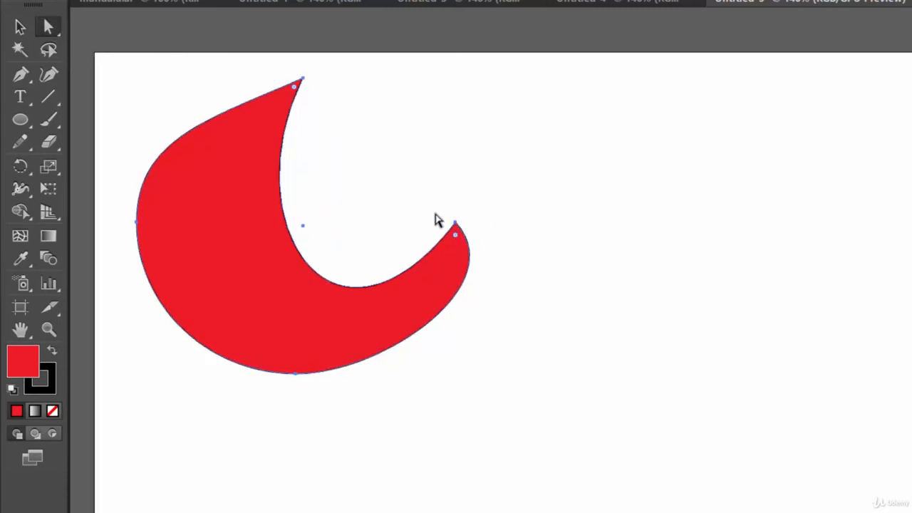
Step: Reshape the crescent's right end by adjusting both handles of its tip and the bottom anchor's right handle, and deselect it
left_click_drag(427, 202, 542, 243)
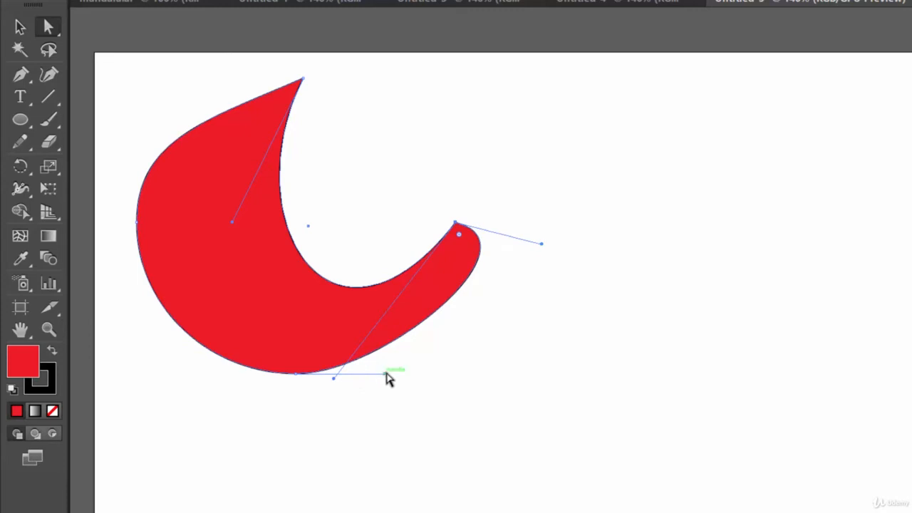
left_click_drag(385, 374, 391, 430)
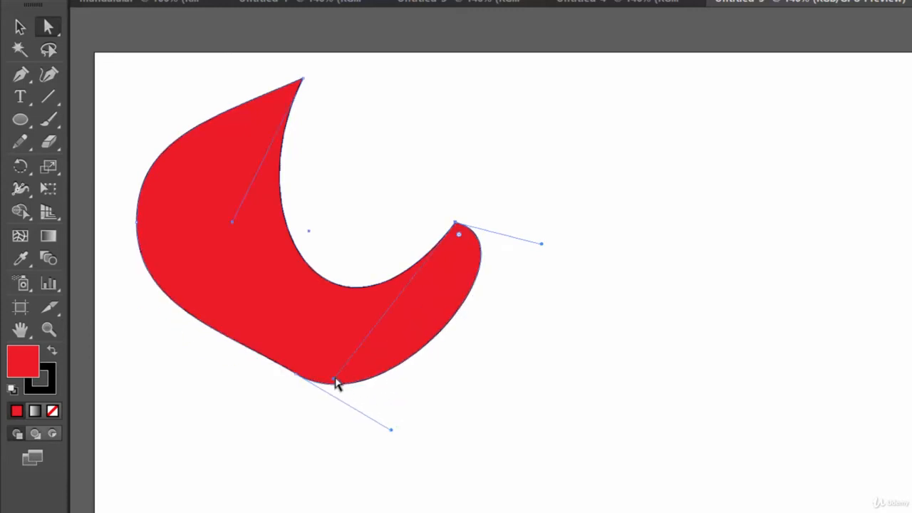
left_click_drag(335, 381, 410, 298)
left_click_drag(540, 244, 541, 314)
left_click(517, 208)
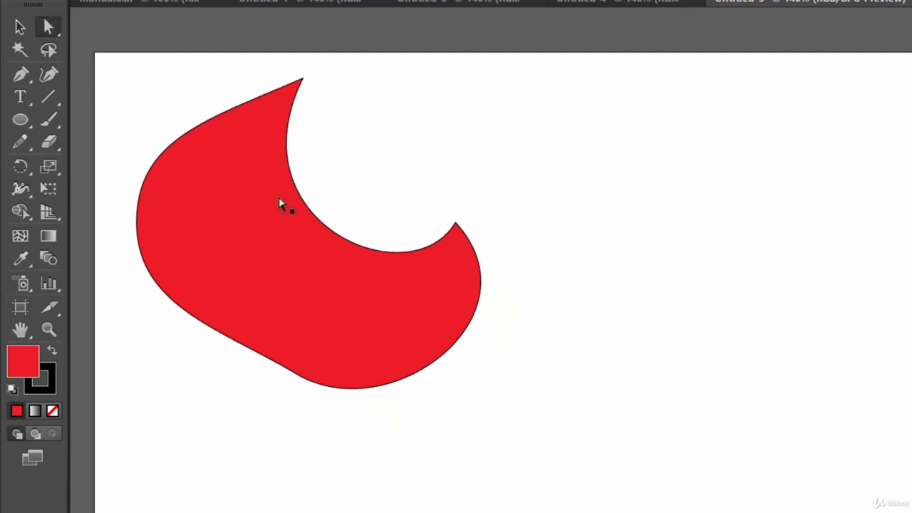
Step: Pull the crescent's inner curve segment down and right, and swing the right tip's handle back inside the shape
left_click(314, 216)
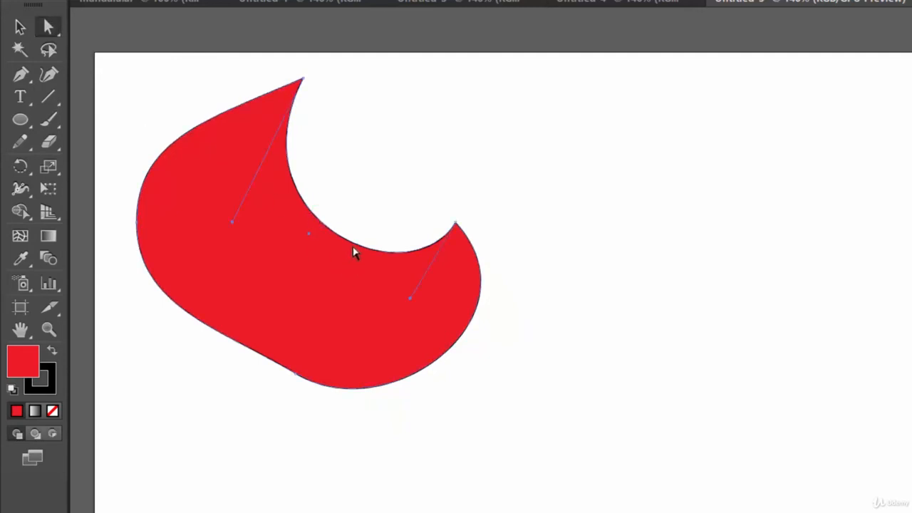
left_click_drag(362, 250, 413, 299)
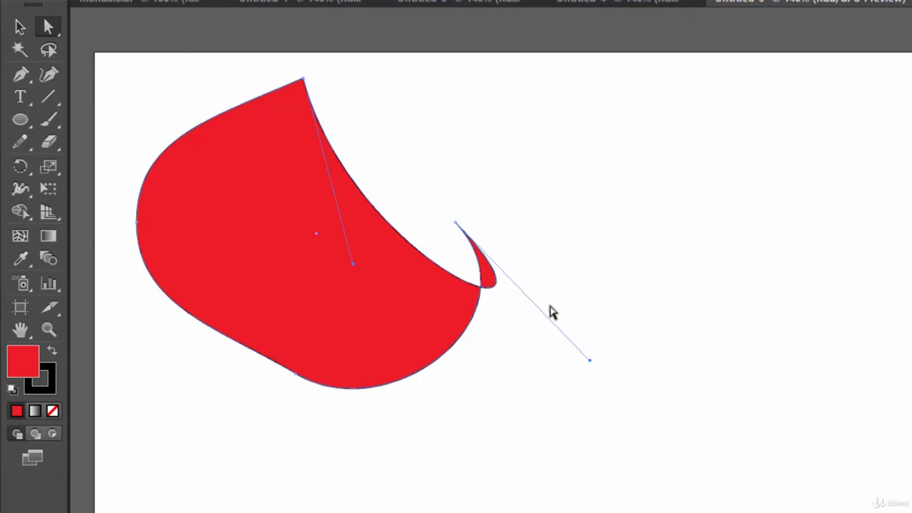
left_click_drag(593, 364, 383, 358)
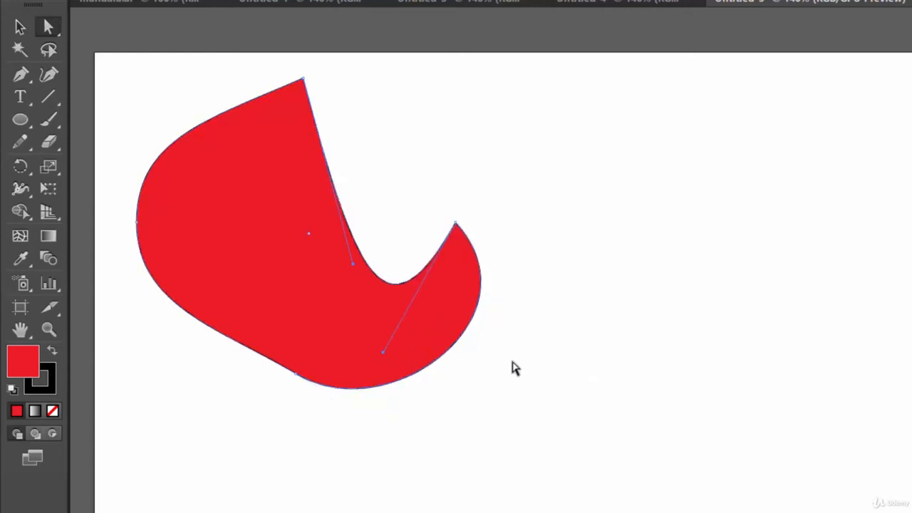
Step: Draw a closed four-sided shape with straight edges to the right of the crescent using the Pen tool
left_click(20, 74)
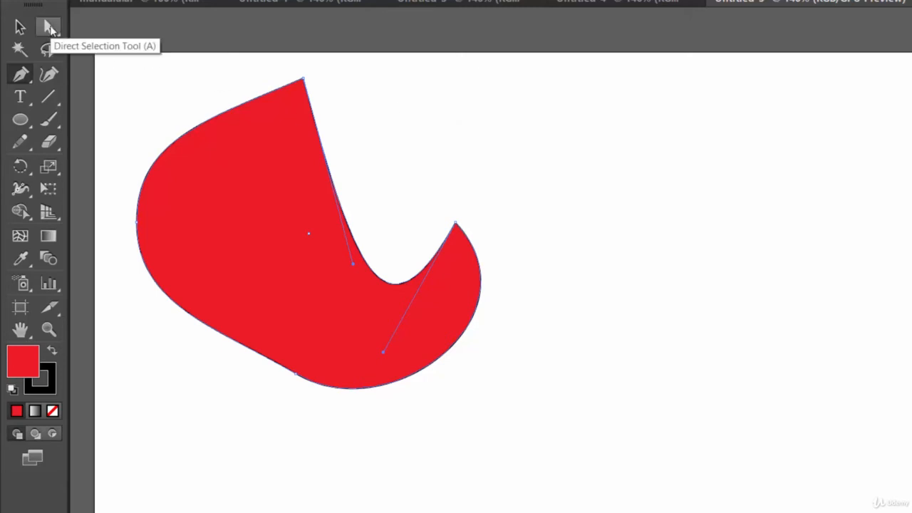
left_click(542, 121)
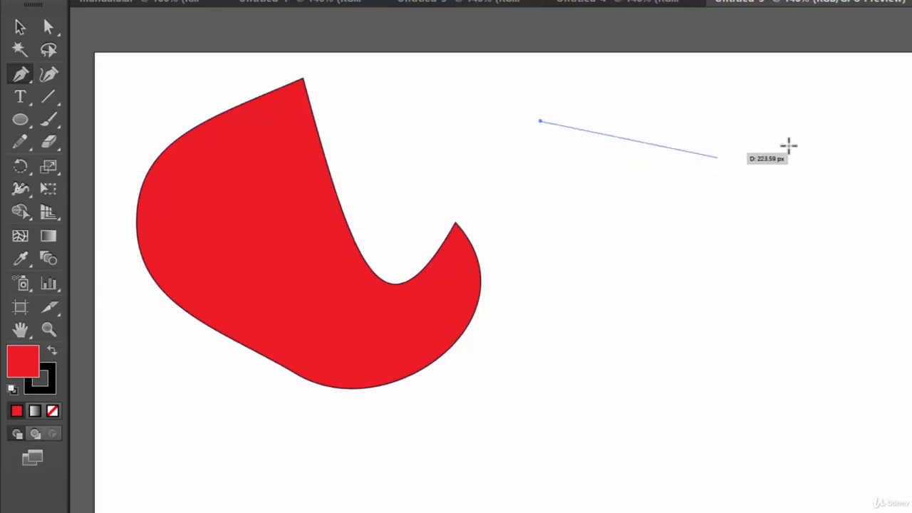
left_click(789, 145)
left_click(766, 329)
left_click(649, 406)
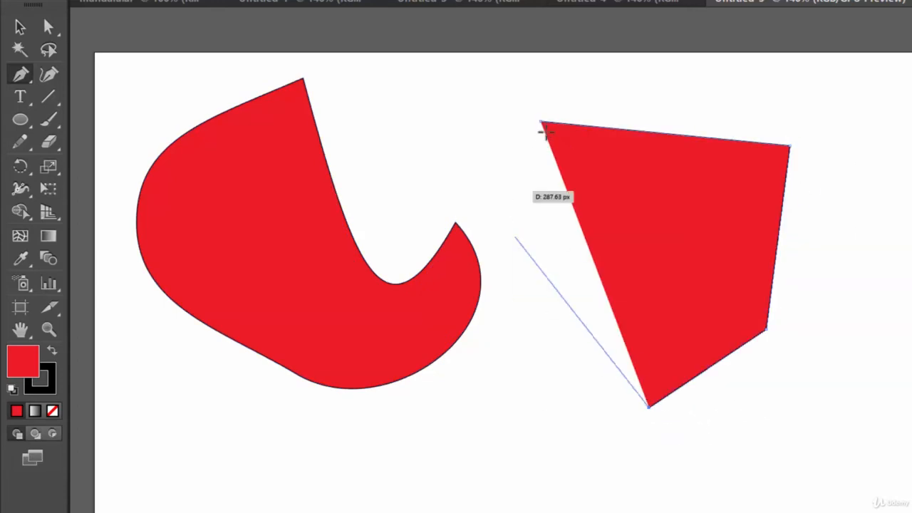
left_click(540, 122)
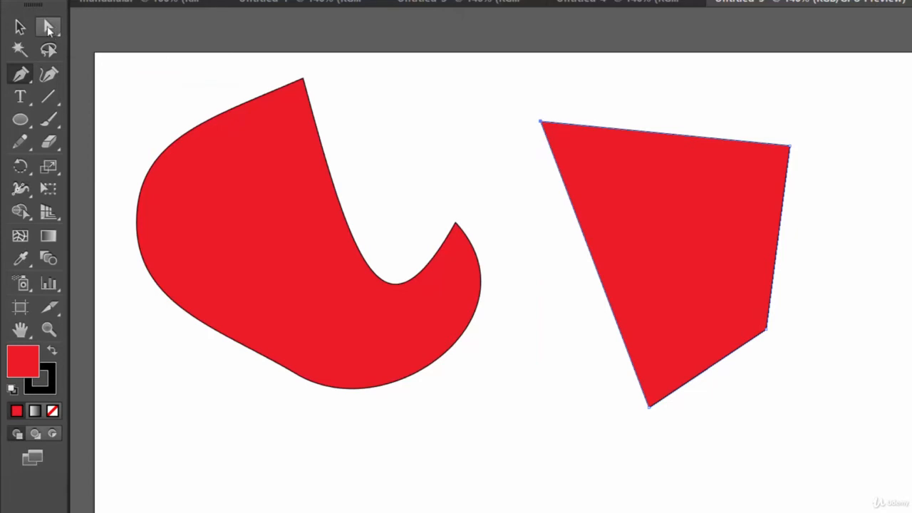
Step: Select only the upper-right anchor point of the four-sided shape with the Direct Selection tool
left_click(50, 29)
left_click(846, 245)
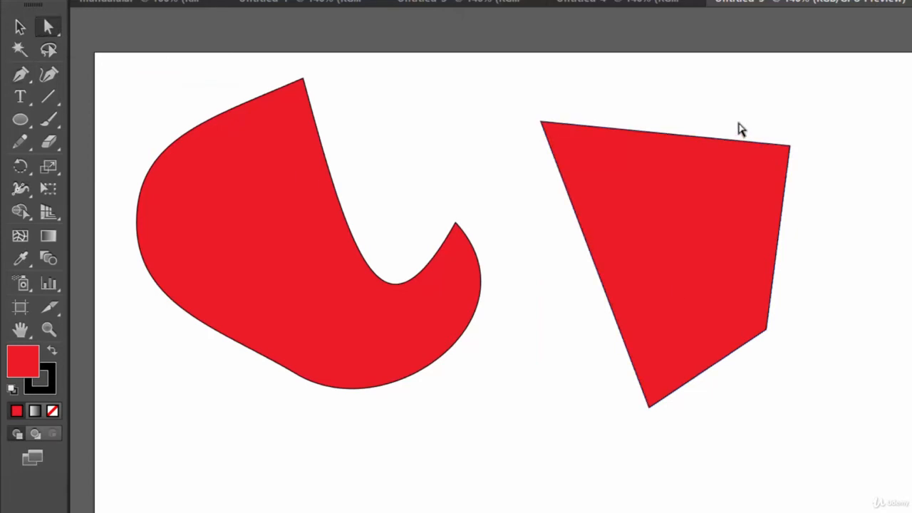
left_click_drag(741, 104, 853, 242)
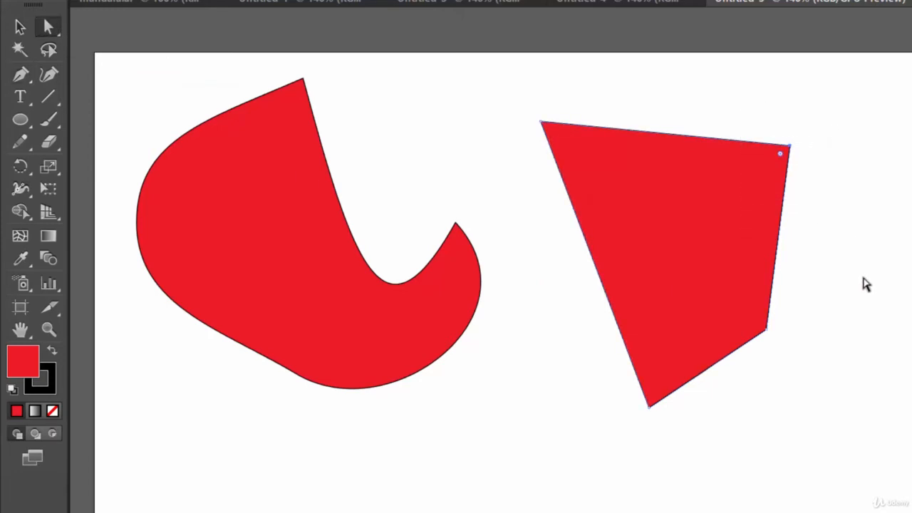
Step: Round the four-sided shape's upper-right corner, pull both of its curve handles outward to form a knob-like bulge, and deselect
left_click_drag(792, 154, 742, 200)
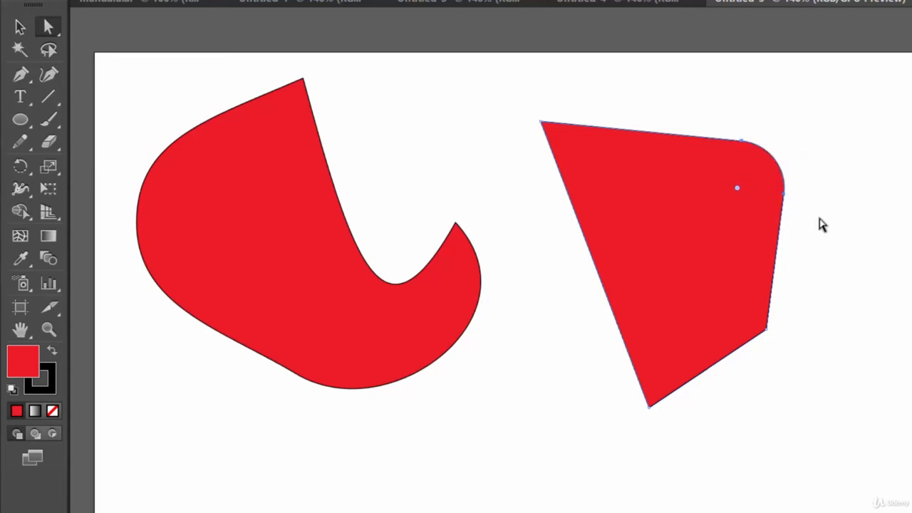
left_click(818, 208)
left_click_drag(708, 117, 862, 293)
left_click(787, 198)
left_click_drag(789, 171, 898, 164)
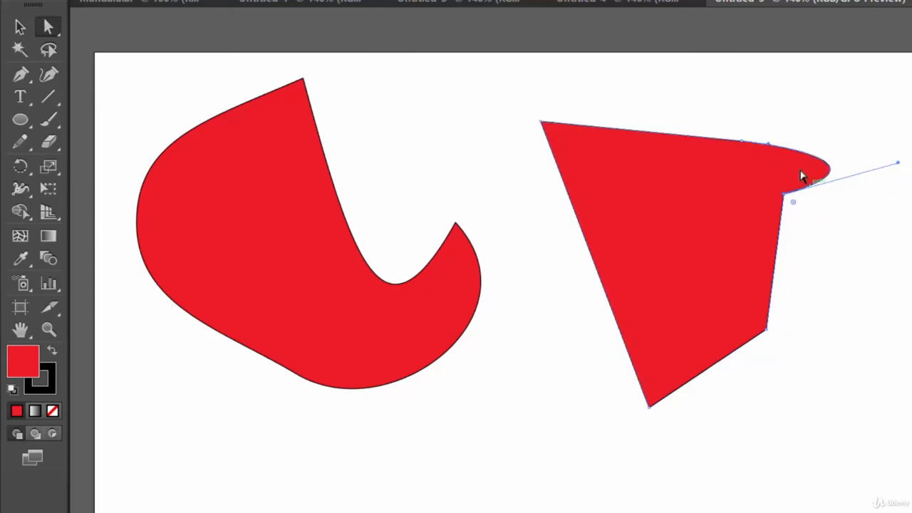
left_click_drag(768, 147, 698, 79)
left_click(883, 303)
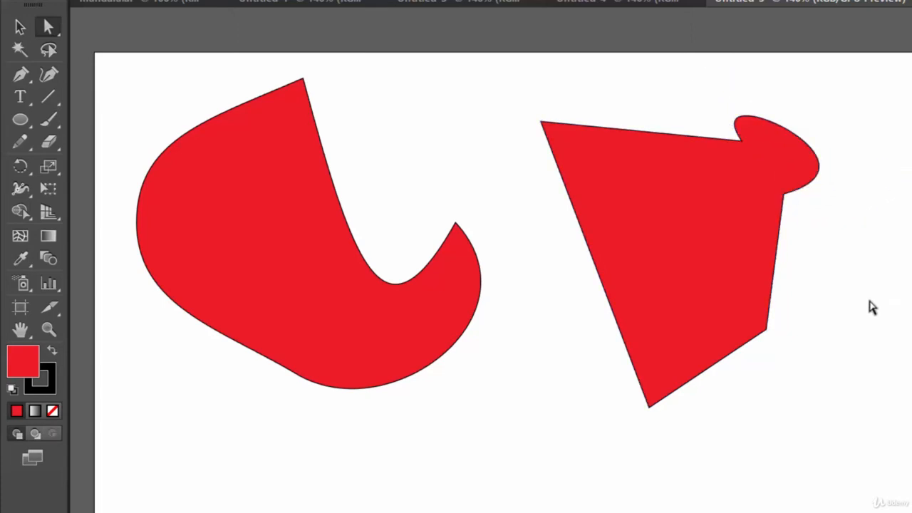
Step: With the Direct Selection tool, move the whole four-sided shape slightly up and left, and the whole crescent slightly down
left_click(652, 277)
left_click_drag(652, 276, 690, 256)
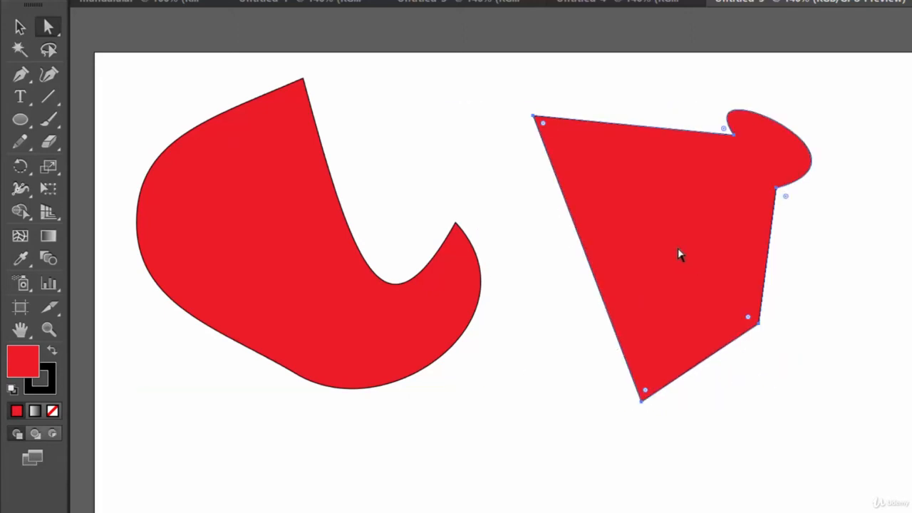
left_click(48, 27)
left_click_drag(449, 230, 378, 309)
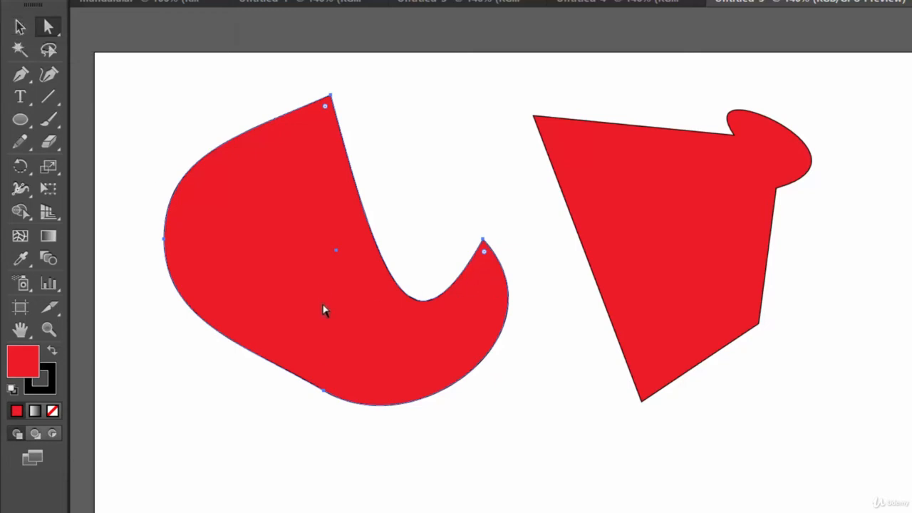
mouse_move(323, 310)
left_mouse_down()
mouse_move(439, 293)
mouse_move(379, 327)
mouse_move(316, 306)
mouse_move(320, 326)
left_mouse_up()
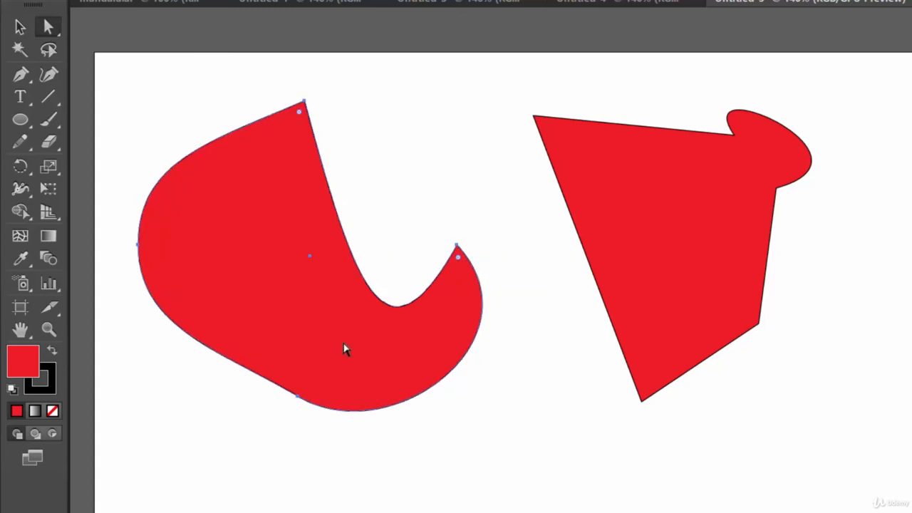
Step: Marquee-select the crescent by its top tip with the Selection tool, move the whole shape down and right, and deselect it
left_click(20, 26)
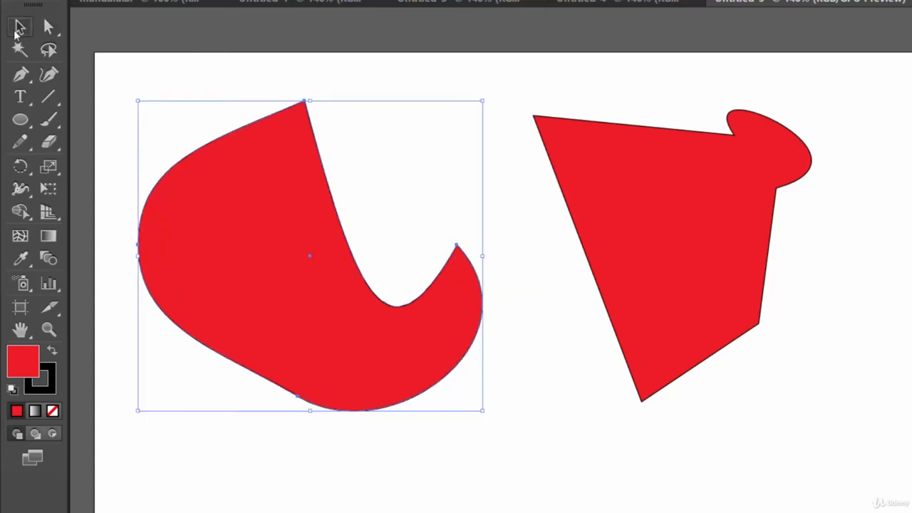
left_click(287, 74)
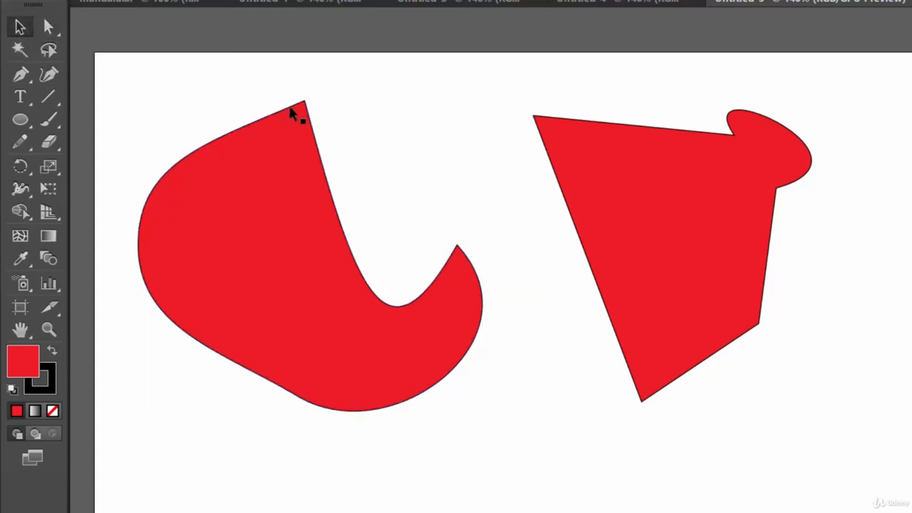
left_click_drag(314, 109, 431, 209)
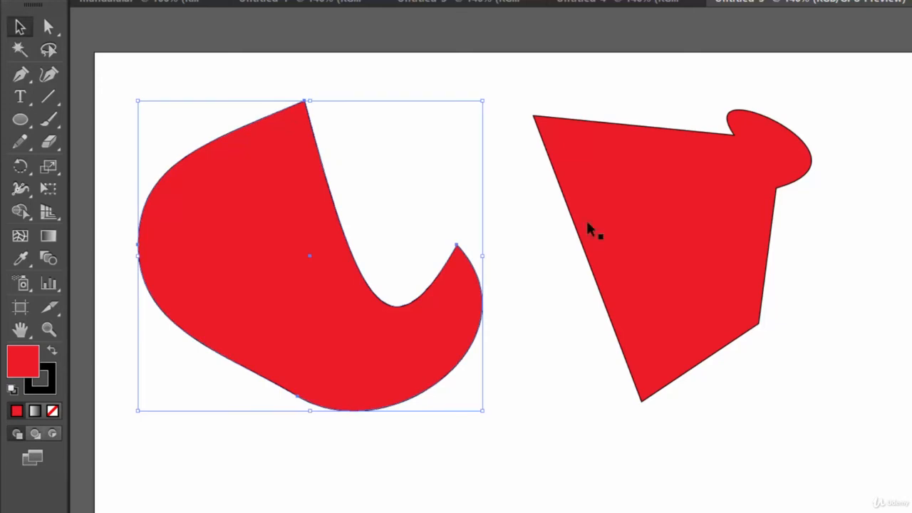
left_click(271, 93)
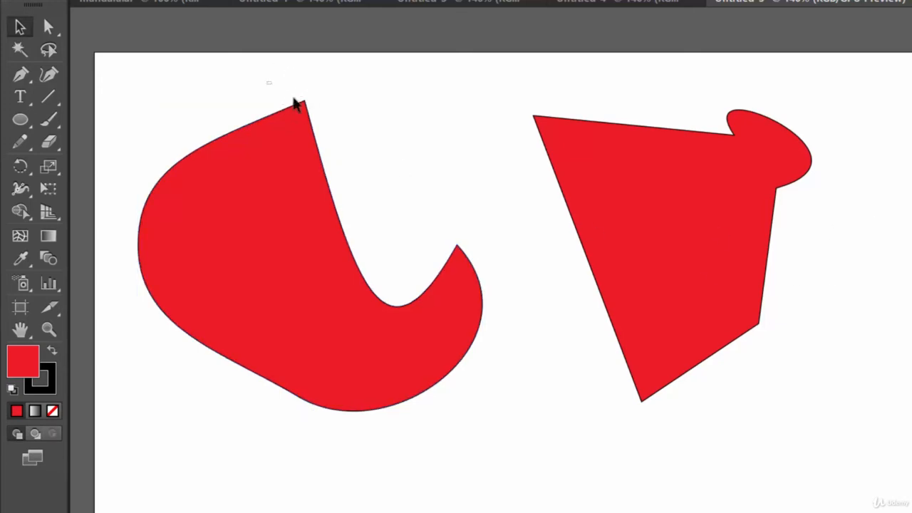
left_click_drag(295, 102, 345, 135)
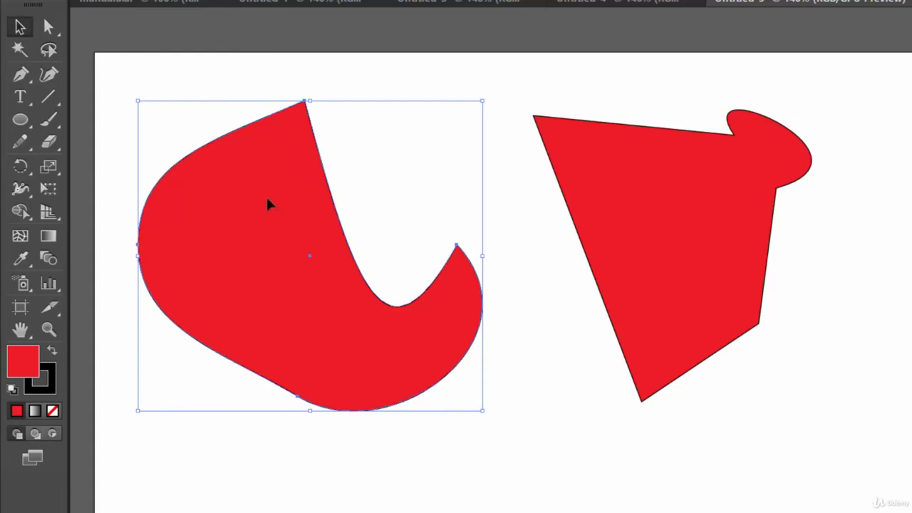
left_click_drag(268, 204, 292, 274)
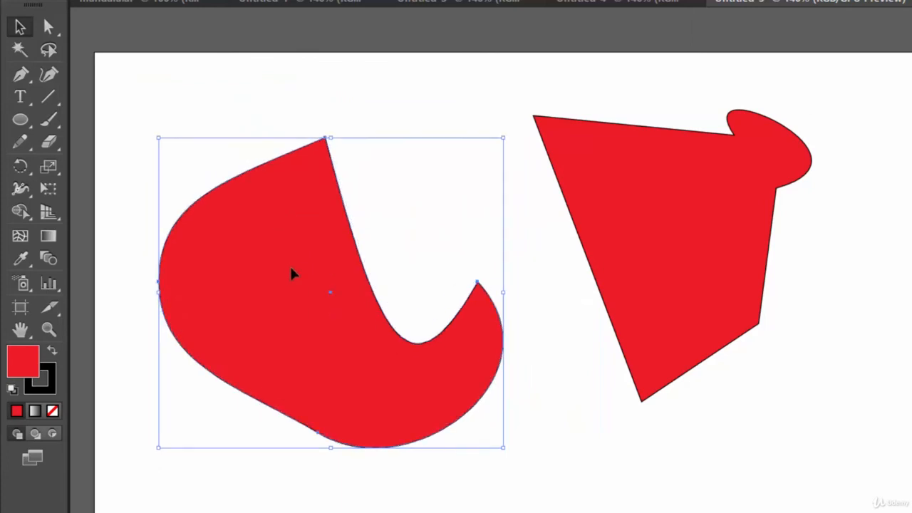
left_click(144, 116)
Step: Marquee-select only the crescent's top tip anchor with the Direct Selection tool and nudge it straight down
key("a")
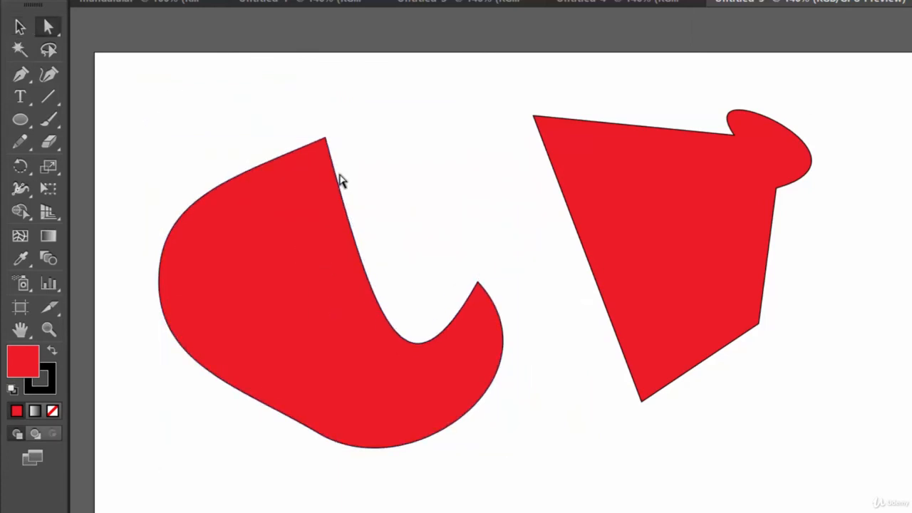
left_click_drag(244, 107, 415, 244)
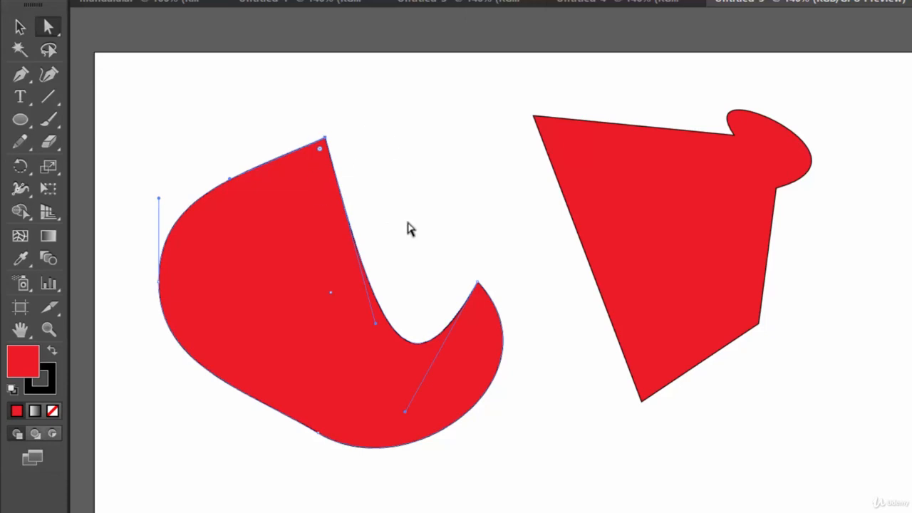
key("Down")
key("Down")
key("Down")
key("Down")
key("Down")
key("Down")
key("Down")
key("Down")
key("Down")
key("Down")
key("Down")
key("Down")
key("Down")
key("Down")
key("Down")
key("Down")
key("Down")
key("Down")
key("Down")
key("Down")
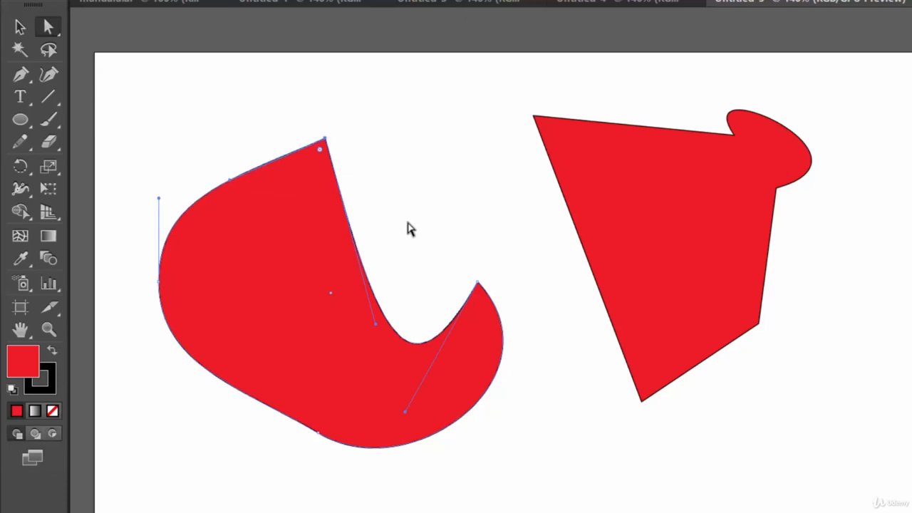
key("Down")
key("Down")
key("Down")
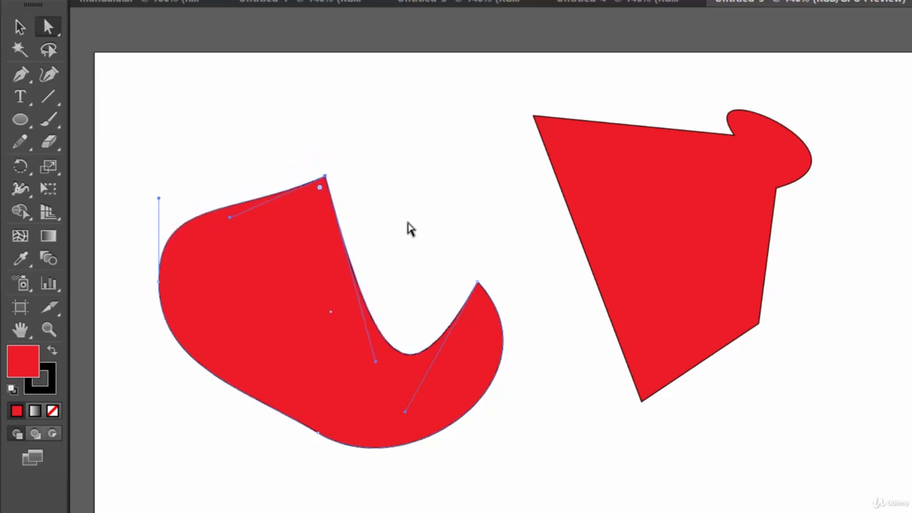
Step: Nudge the crescent's top tip anchor partway back up, deselect it, and undo to restore the anchor selection
key("Up")
key("Up")
key("Up")
key("Up")
key("Up")
key("Up")
key("Up")
key("Up")
key("Up")
key("Up")
key("Up")
key("Up")
key("Up")
left_click(306, 163)
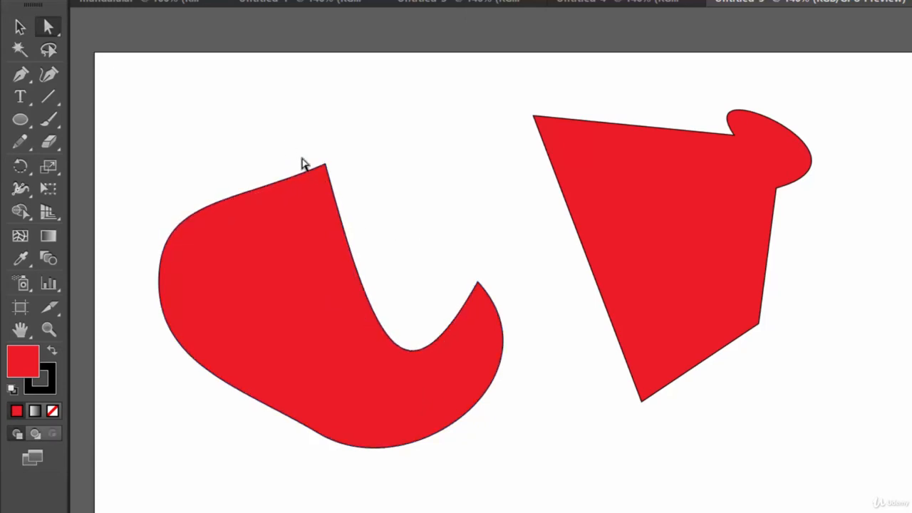
key("ctrl+z")
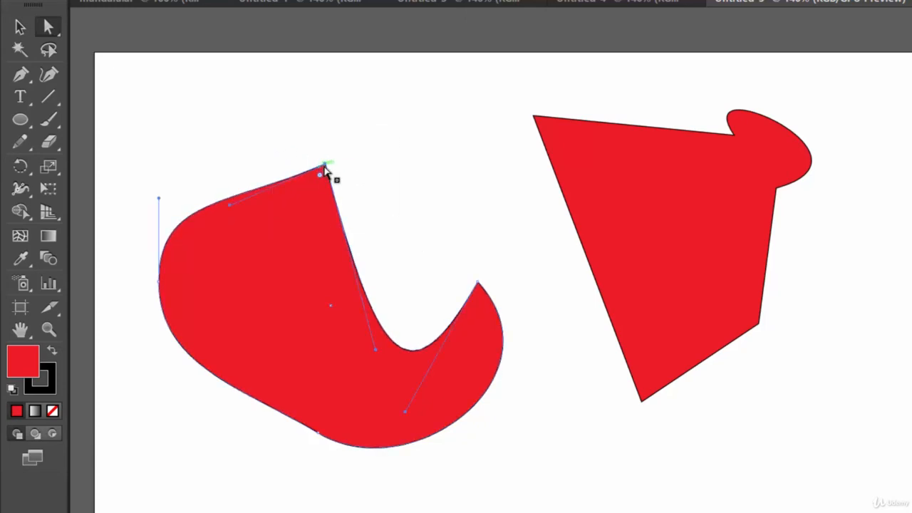
Step: Nudge the crescent's selected top tip anchor far down until the upper-left edge curves inward and the body becomes thin
key("Down")
key("Down")
key("Down")
key("Down")
key("Down")
key("Down")
key("Down")
key("Down")
key("Down")
key("Down")
key("Down")
key("Down")
key("Down")
key("Down")
key("Down")
key("Down")
key("Down")
key("Down")
key("Down")
key("Down")
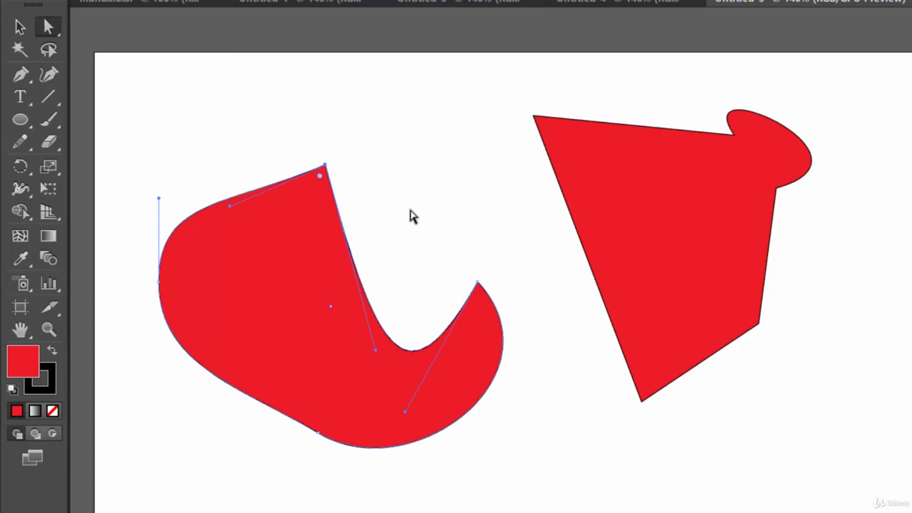
key("Down")
key("Down")
key("Down")
key("Down")
key("Down")
key("Down")
key("Down")
key("Down")
key("Down")
key("Down")
key("Down")
key("Down")
key("Down")
key("Down")
key("Down")
key("Down")
key("Down")
key("Down")
key("Down")
key("Down")
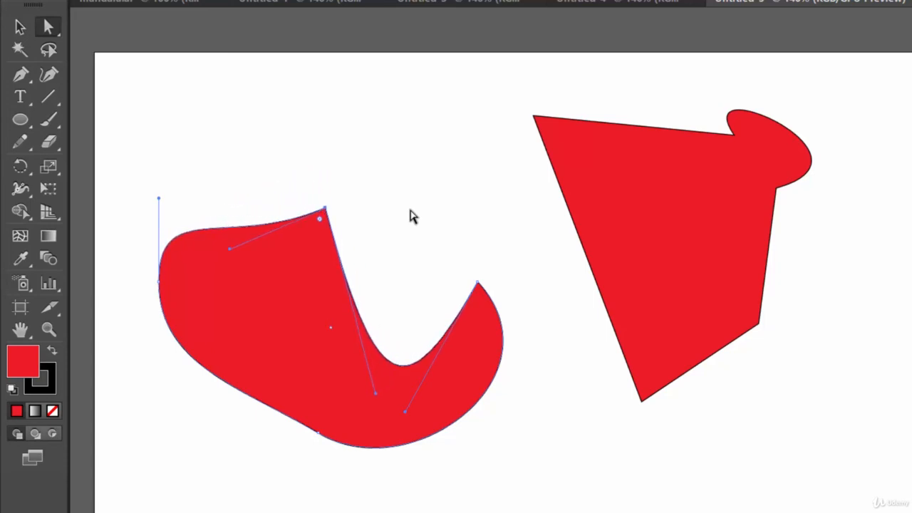
key("Down")
key("Down")
key("Down")
key("Down")
key("Down")
key("Down")
key("Down")
key("Down")
key("Down")
key("Down")
key("Down")
key("Down")
key("Down")
key("Down")
key("Down")
key("Down")
key("Down")
key("Down")
key("Down")
key("Down")
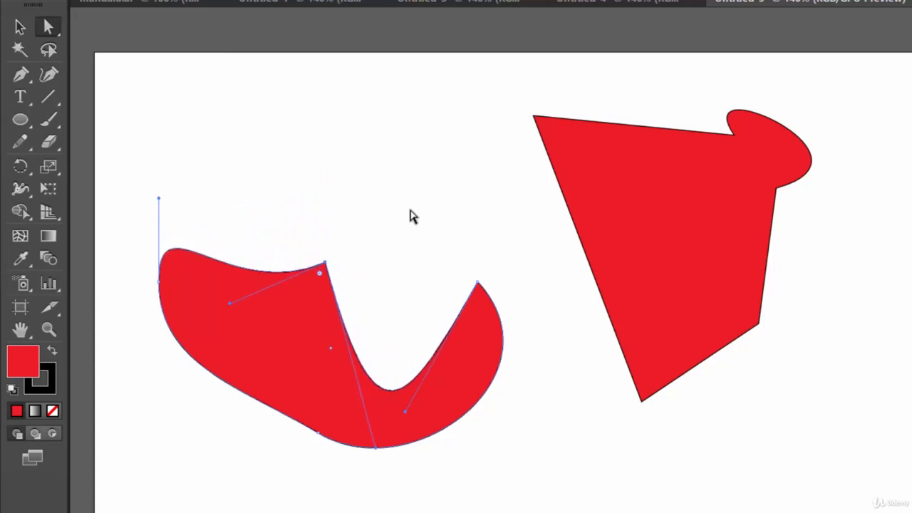
key("Down")
key("Down")
key("Down")
key("Down")
key("Down")
key("Down")
key("Down")
key("Down")
key("Down")
key("Down")
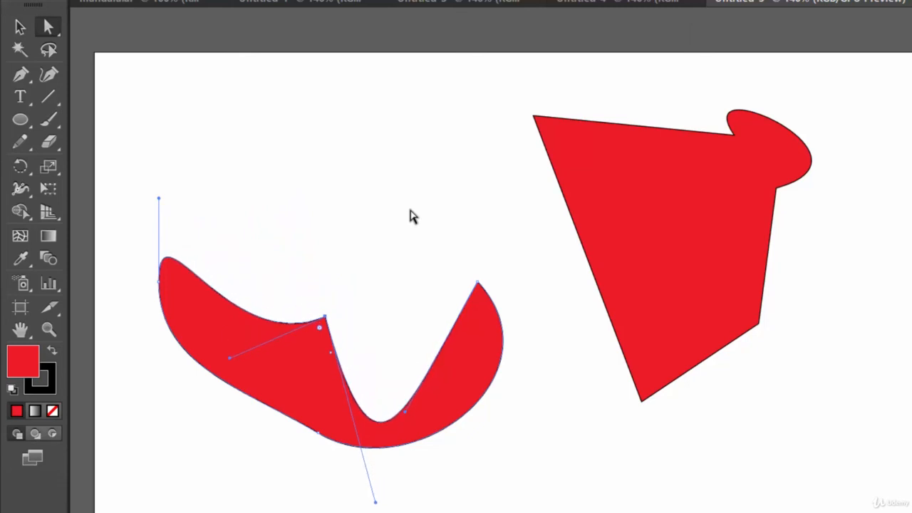
Step: Nudge the crescent's selected top tip anchor partway back up until the body becomes thick again
key("Up")
key("Up")
key("Up")
key("Up")
key("Up")
key("Up")
key("Up")
key("Up")
key("Up")
key("Up")
key("Up")
key("Up")
key("Up")
key("Up")
key("Up")
key("Up")
key("Up")
key("Up")
key("Up")
key("Up")
key("Up")
key("Up")
key("Up")
key("Up")
key("Up")
key("Up")
key("Up")
key("Up")
key("Up")
key("Up")
key("Up")
key("Up")
key("Up")
key("Up")
key("Up")
key("Up")
key("Up")
key("Up")
key("Up")
key("Up")
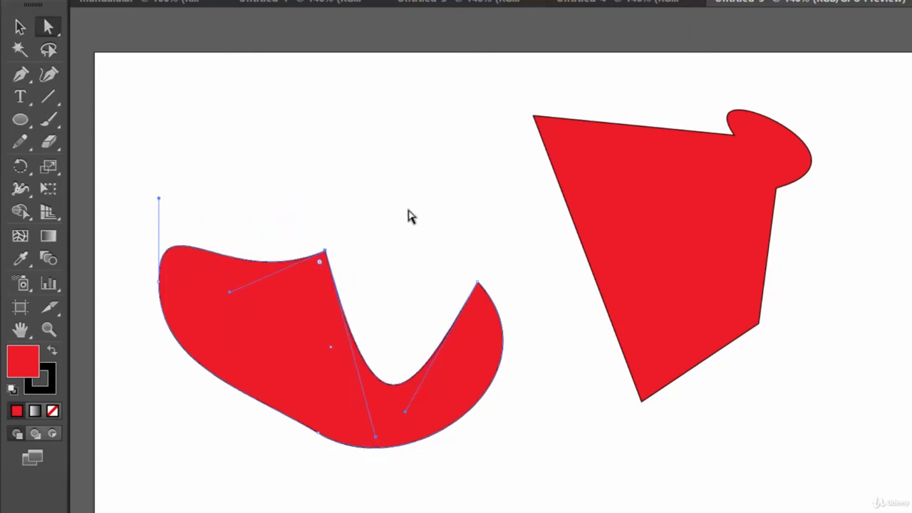
Step: Move the whole crescent up and to the right, and marquee-select only its top tip anchor with the Direct Selection tool
left_click(418, 205)
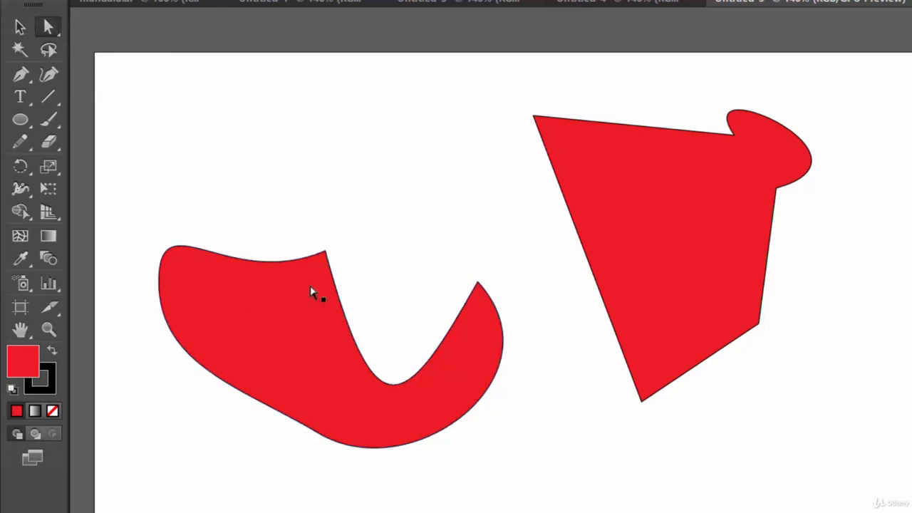
left_click_drag(316, 295, 308, 252)
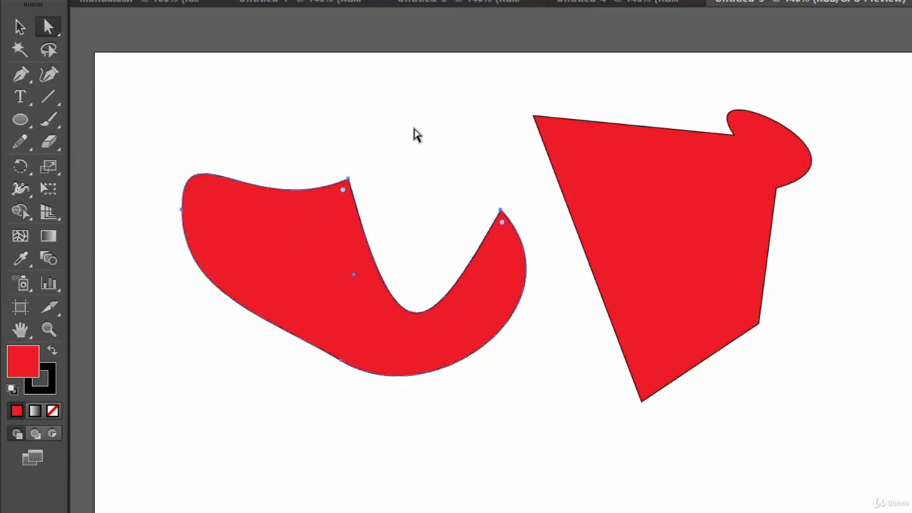
left_click_drag(316, 138, 406, 228)
Step: Nudge the crescent's top tip anchor straight down in small increments until the body beneath the inner curve is thin
key("shift+Down")
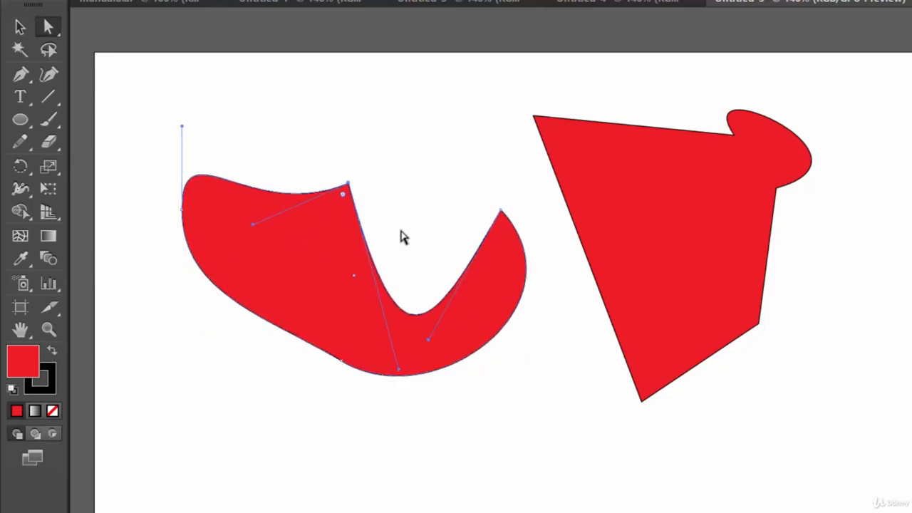
key("Down")
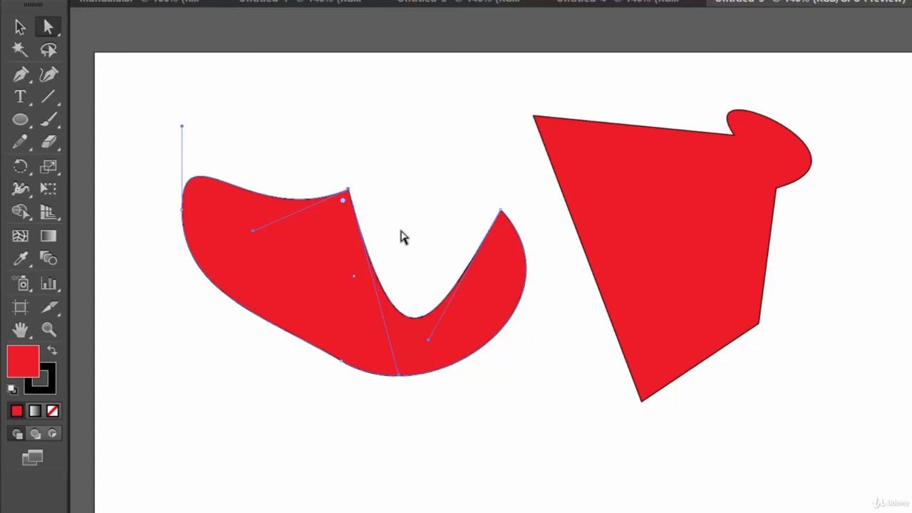
key("Down")
key("Down")
key("Down")
key("Down")
key("Down")
key("Down")
key("Down")
key("Down")
key("Down")
key("Down")
key("Down")
key("Down")
key("Down")
key("Down")
key("Down")
key("Down")
key("Down")
key("Down")
key("Down")
key("Down")
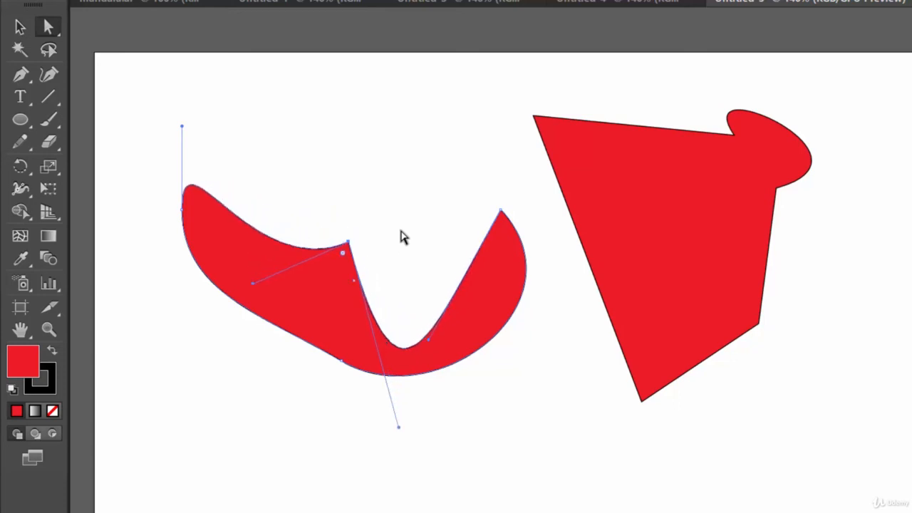
key("Down")
key("Down")
key("Down")
key("Down")
key("Down")
key("Down")
key("Down")
key("Down")
key("Down")
key("Down")
key("Down")
key("Down")
key("Down")
key("Down")
key("Down")
key("Down")
key("Down")
key("Down")
key("Down")
key("Down")
Step: Nudge the crescent's top tip anchor far up in large increments, well above the other tip, and deselect it
key("shift+Up")
key("shift+Up")
key("shift+Up")
key("shift+Up")
key("shift+Up")
key("shift+Up")
key("shift+Up")
key("shift+Up")
key("shift+Up")
key("shift+Up")
key("shift+Up")
key("shift+Up")
key("shift+Up")
key("shift+Up")
key("shift+Up")
key("shift+Up")
key("shift+Up")
key("shift+Up")
key("shift+Up")
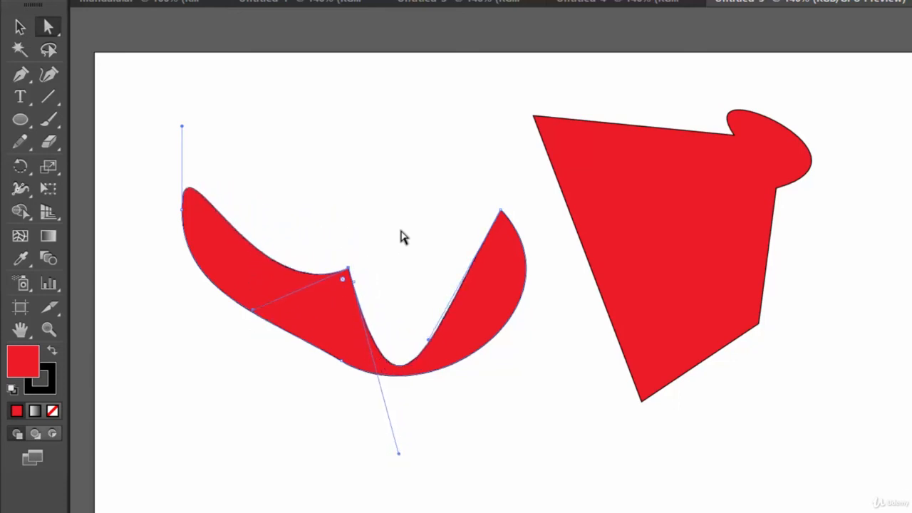
key("shift+Up")
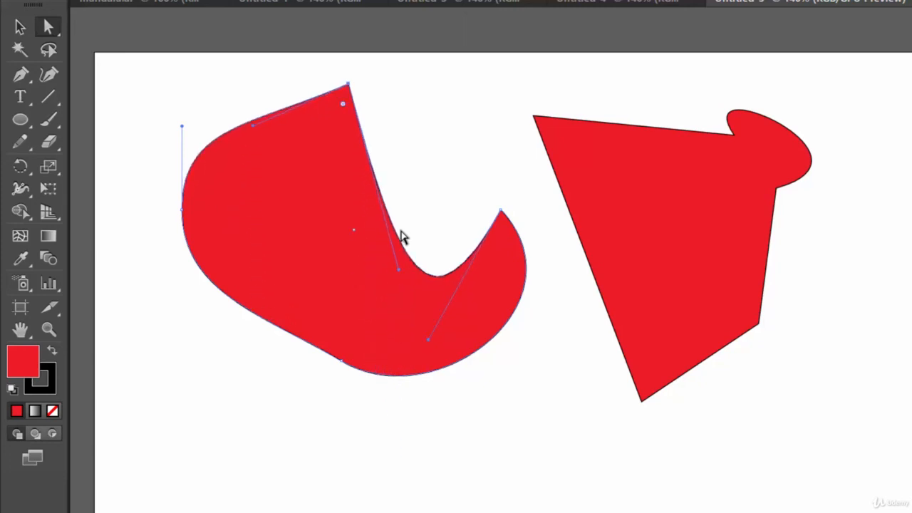
left_click(460, 171)
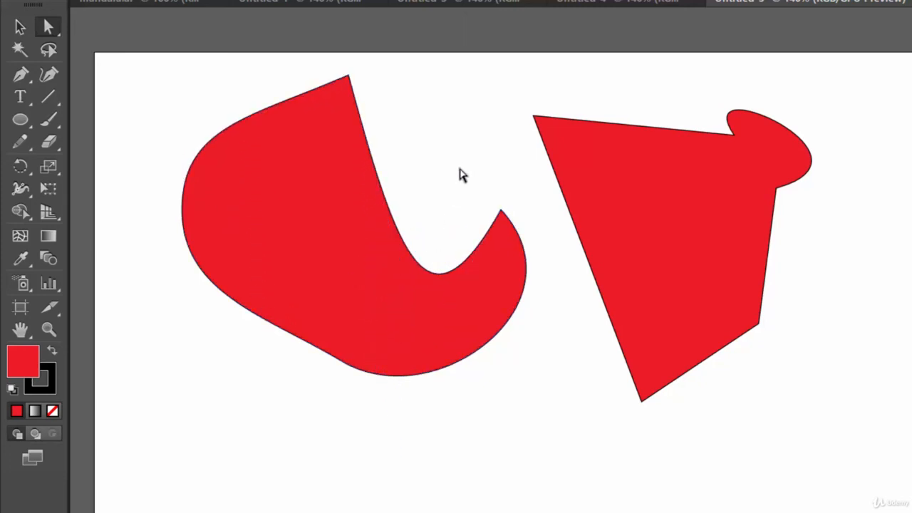
Step: Move the whole crescent down and right until it sits close to the polygon, and activate the Magic Wand tool
left_click_drag(289, 262, 324, 272)
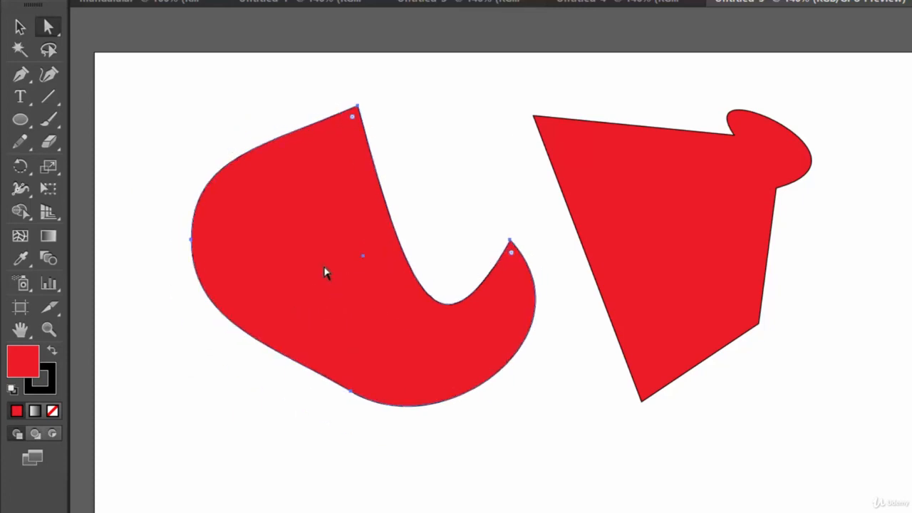
left_click_drag(353, 312, 383, 305)
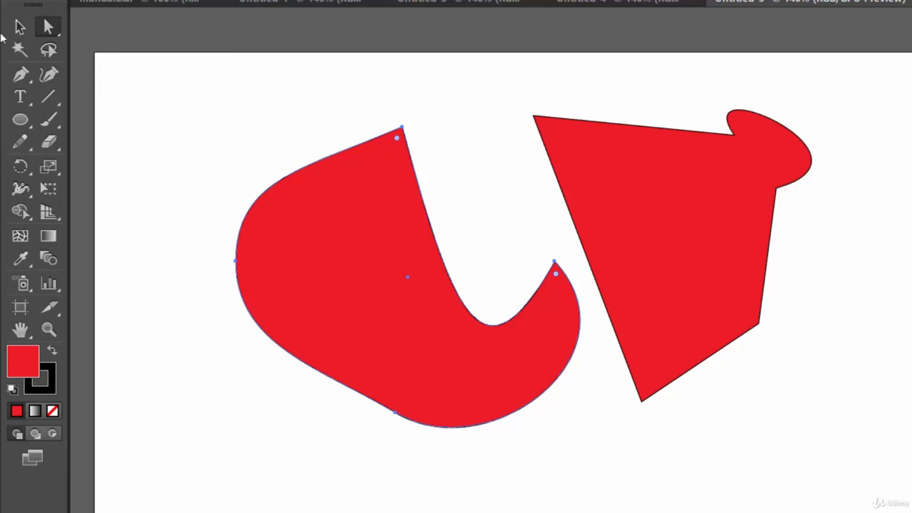
left_click(22, 52)
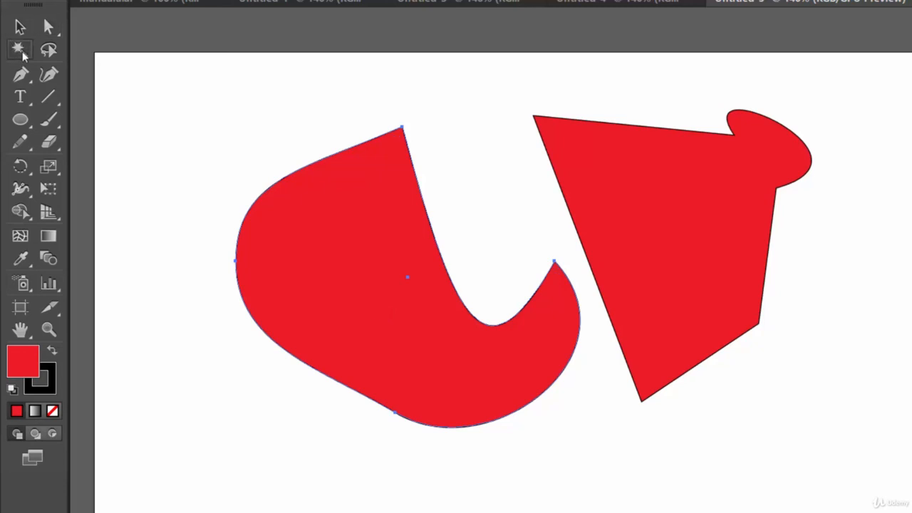